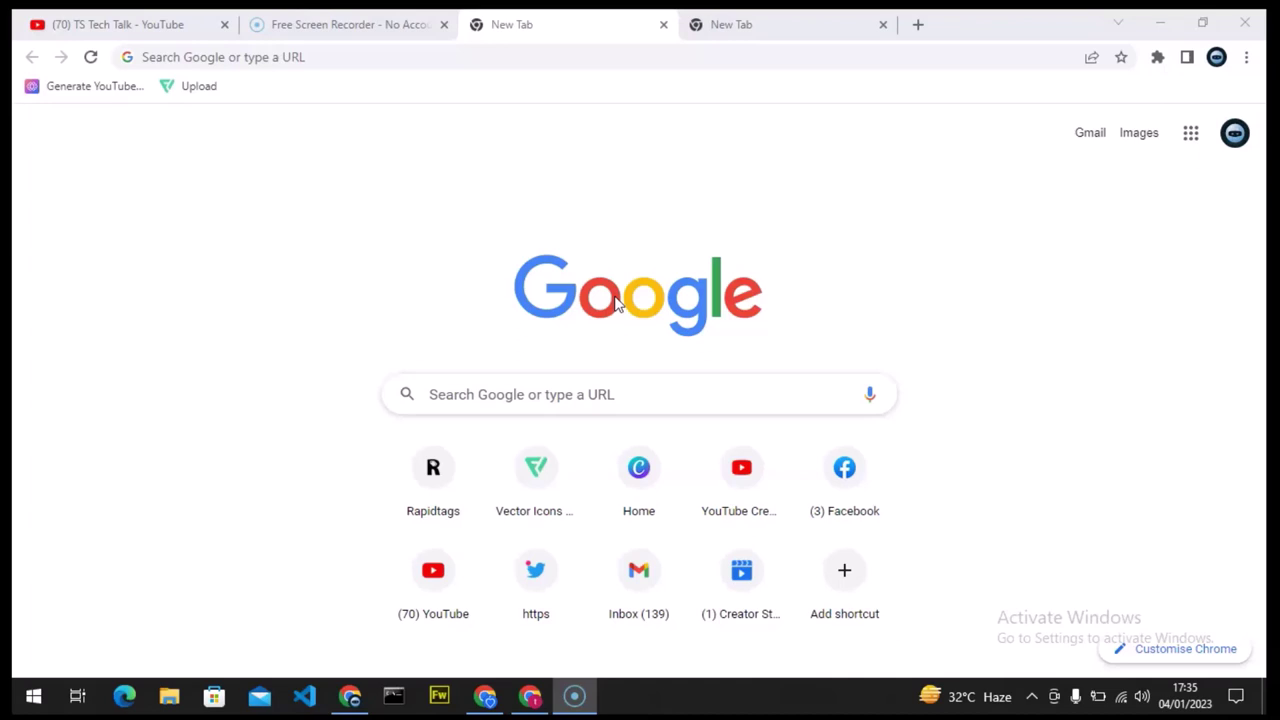
- Switch to the browser window with the fox-avatar YouTube channel and review the Shorts and Videos sections on its homepage
click(530, 696)
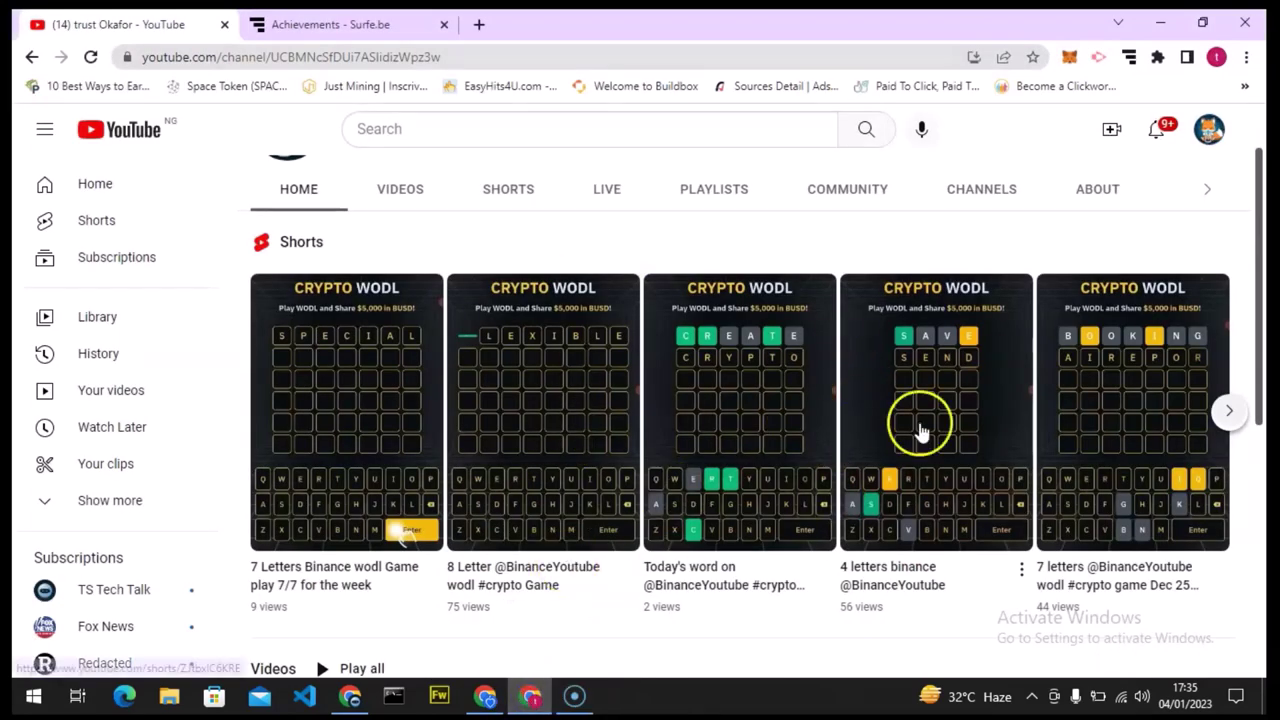
key(super+Tab)
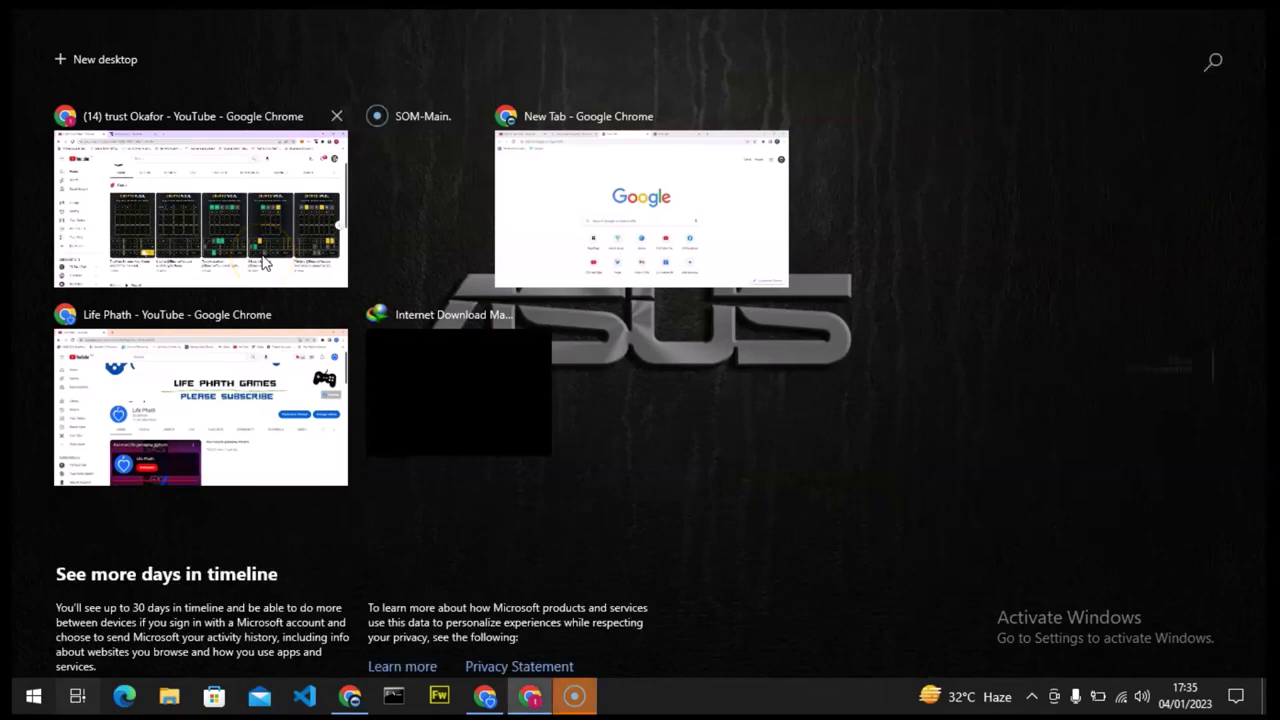
click(330, 262)
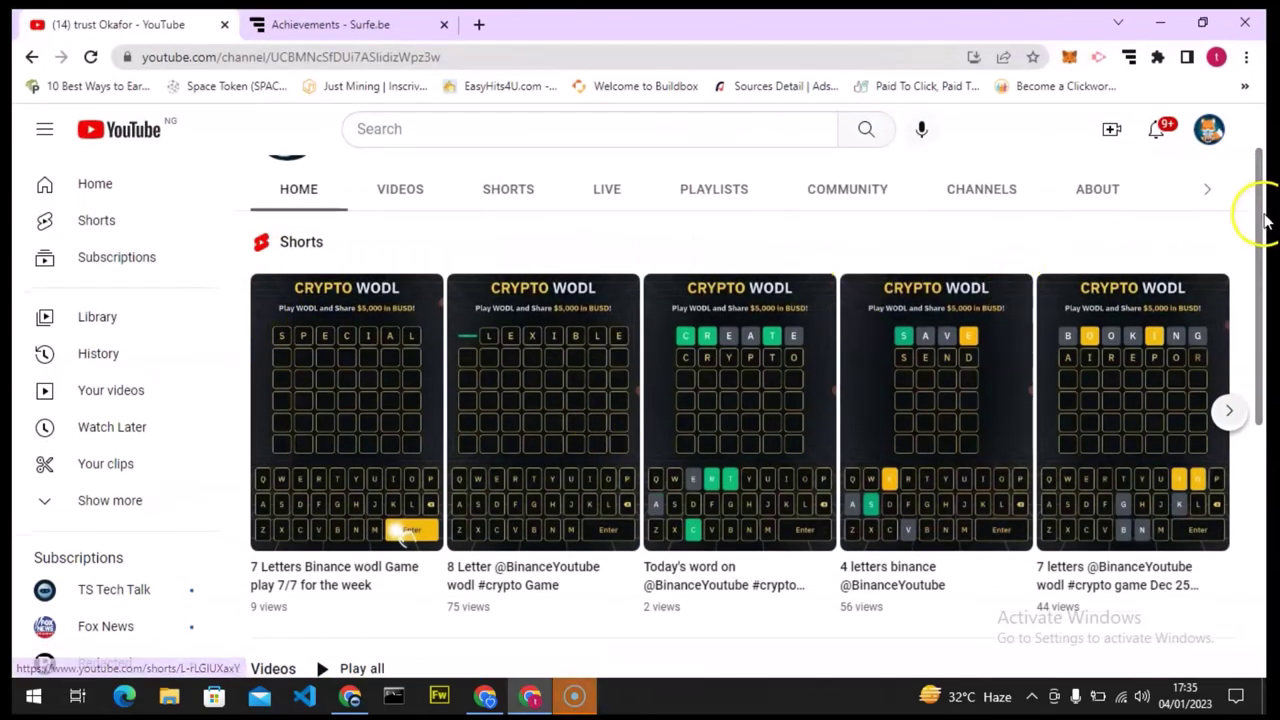
drag(1258, 220, 1250, 377)
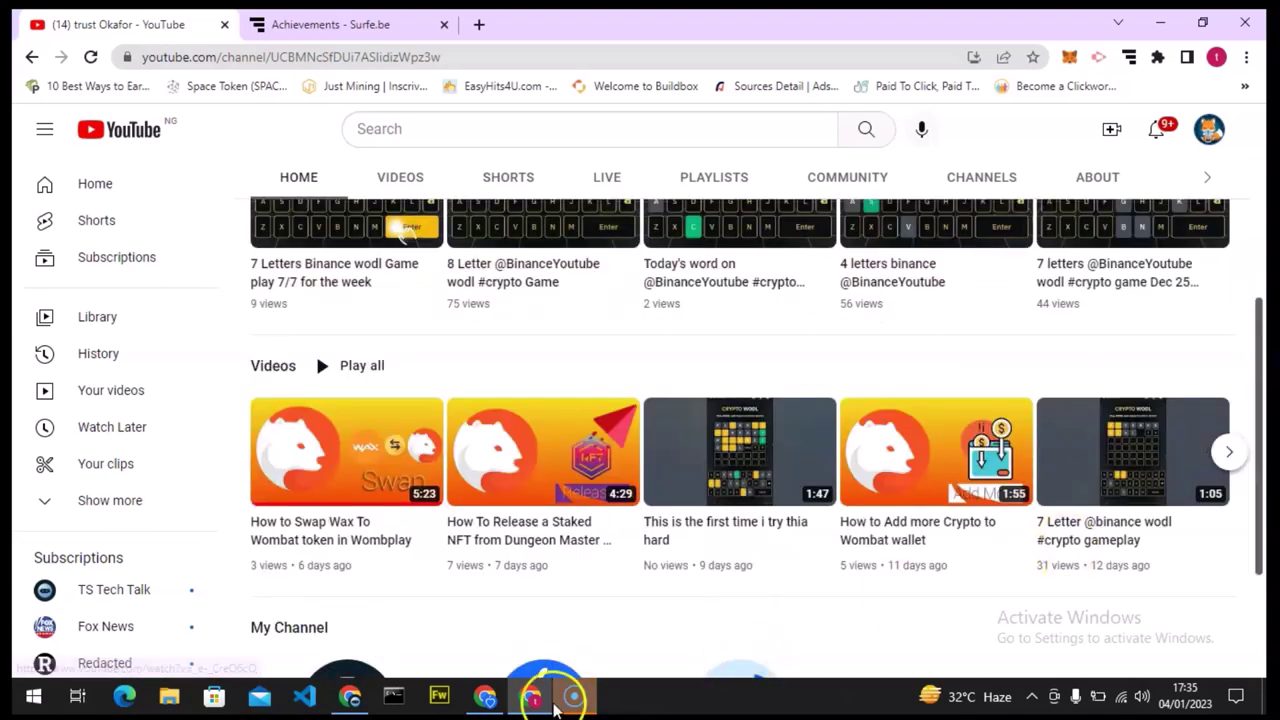
- Examine the TS Tech Talk channel homepage in the other browser window, from its trailer through the video sections to Featured Channels
click(350, 700)
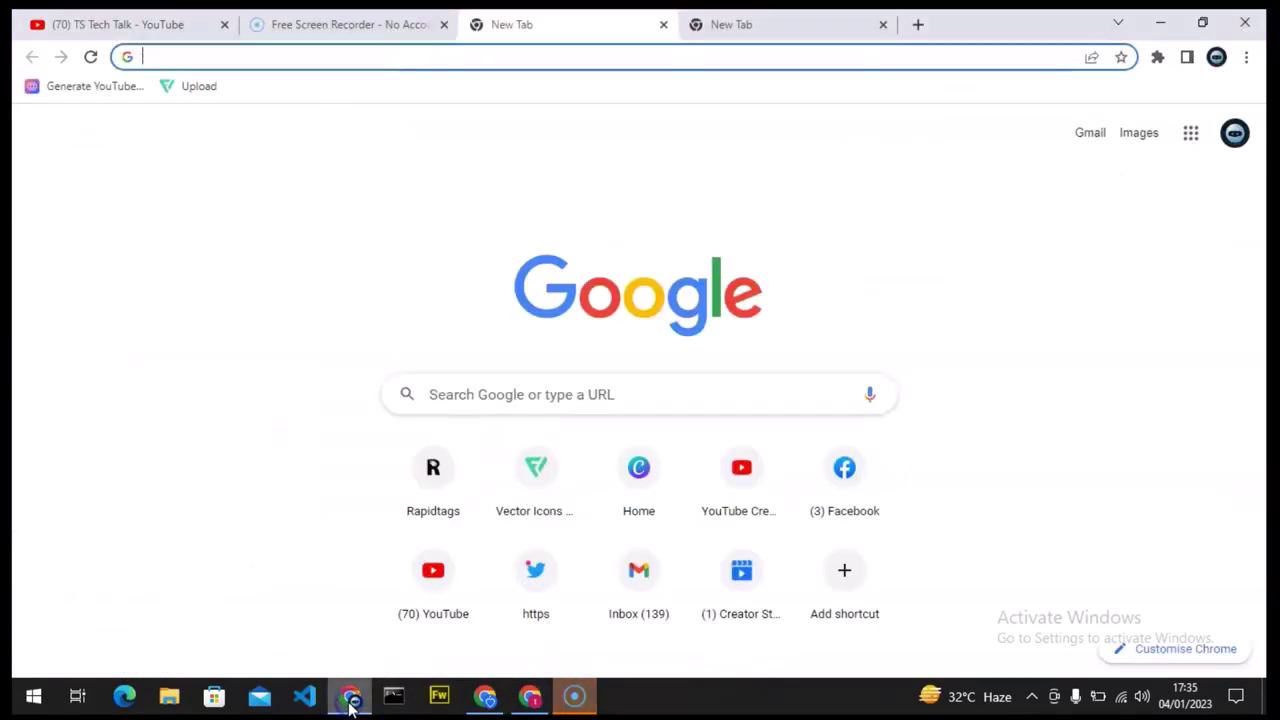
click(143, 17)
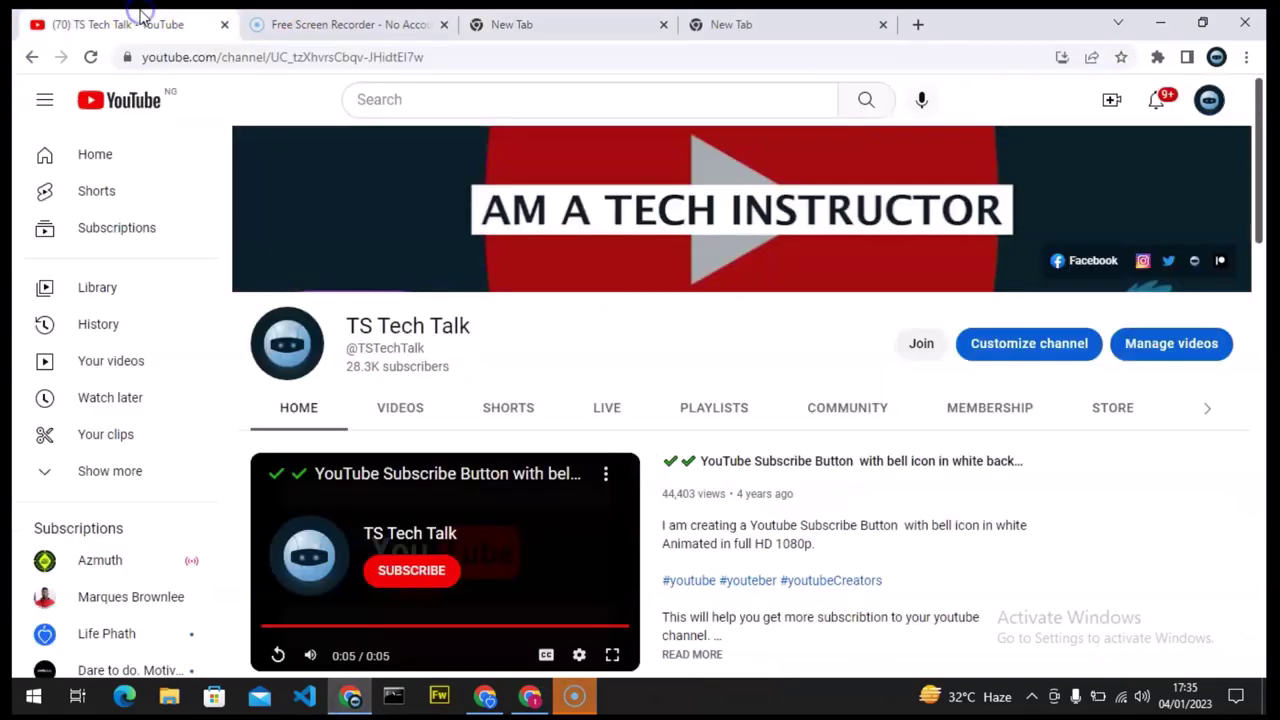
drag(1262, 180, 1266, 207)
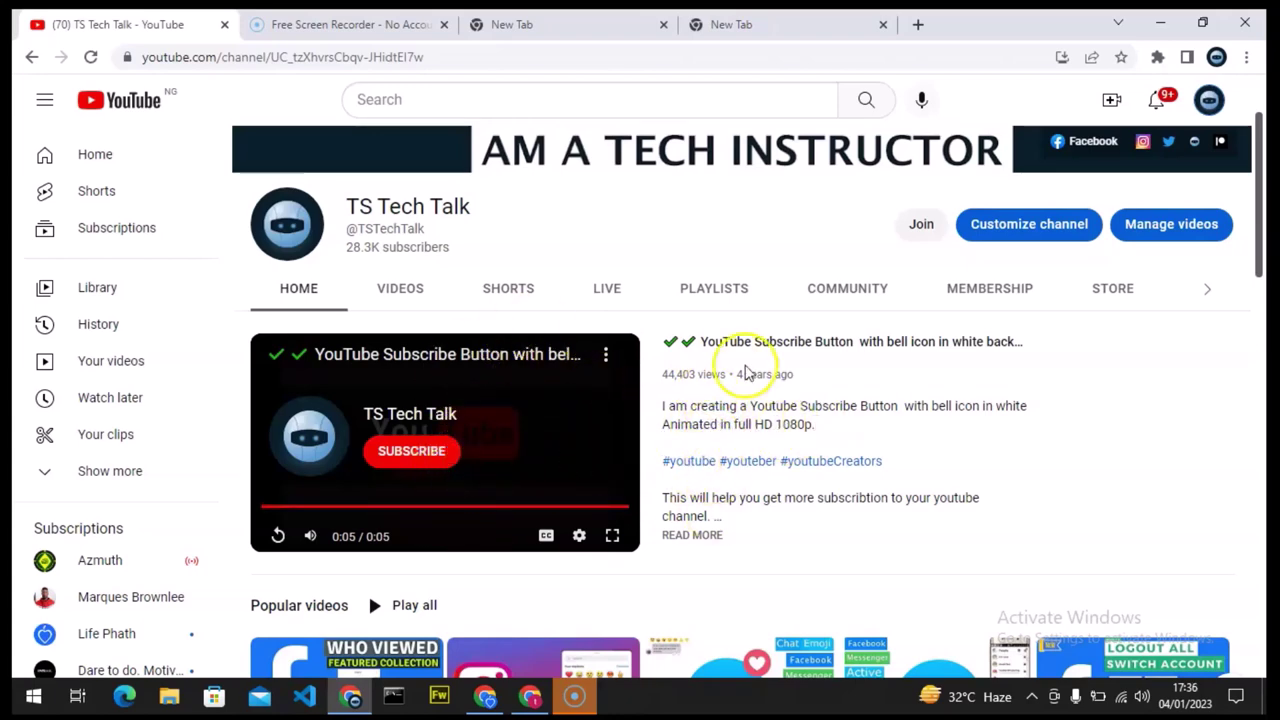
click(1266, 222)
drag(1266, 222, 1266, 335)
drag(1266, 385, 1266, 195)
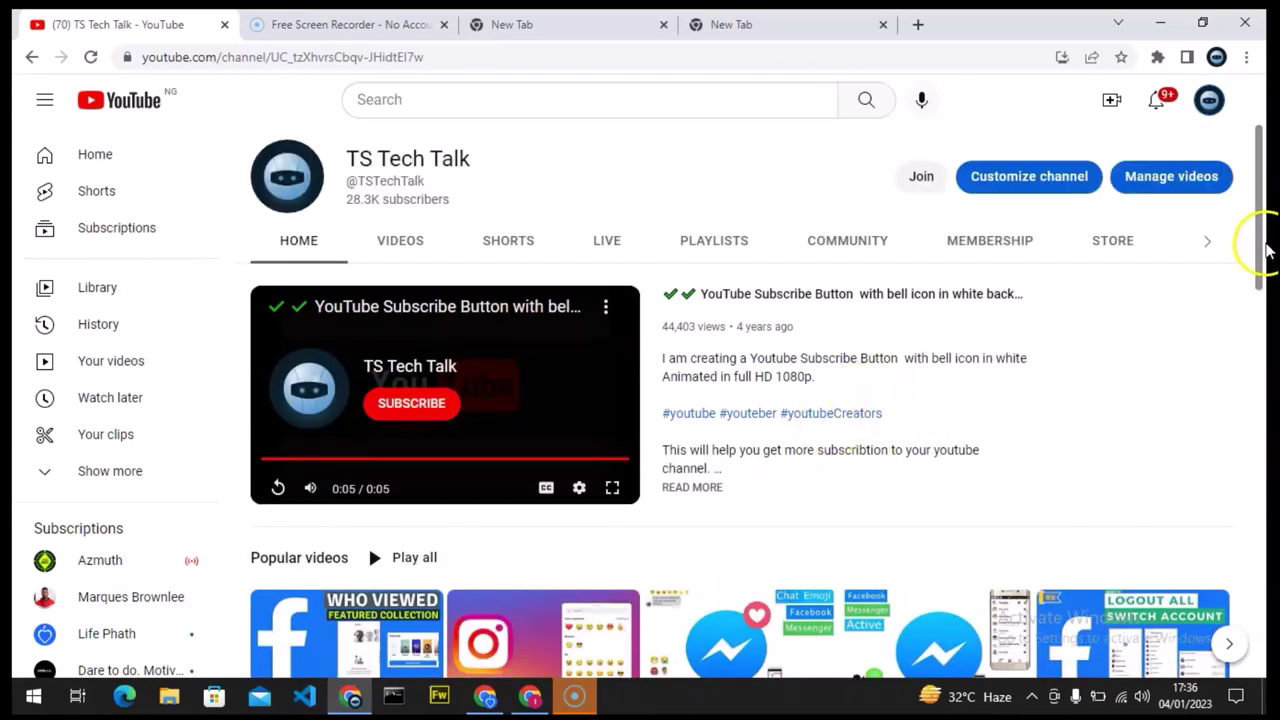
drag(1252, 251, 1266, 287)
scroll(1266, 287, down, 1)
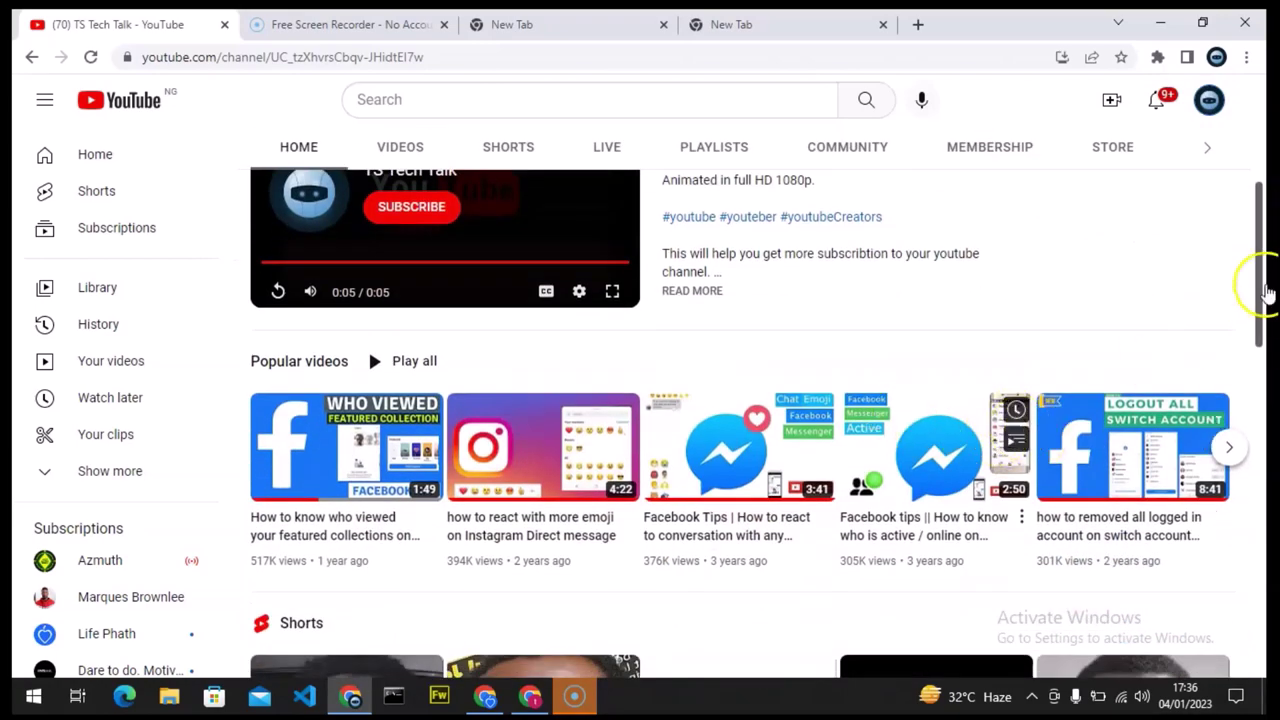
scroll(1266, 290, down, 3)
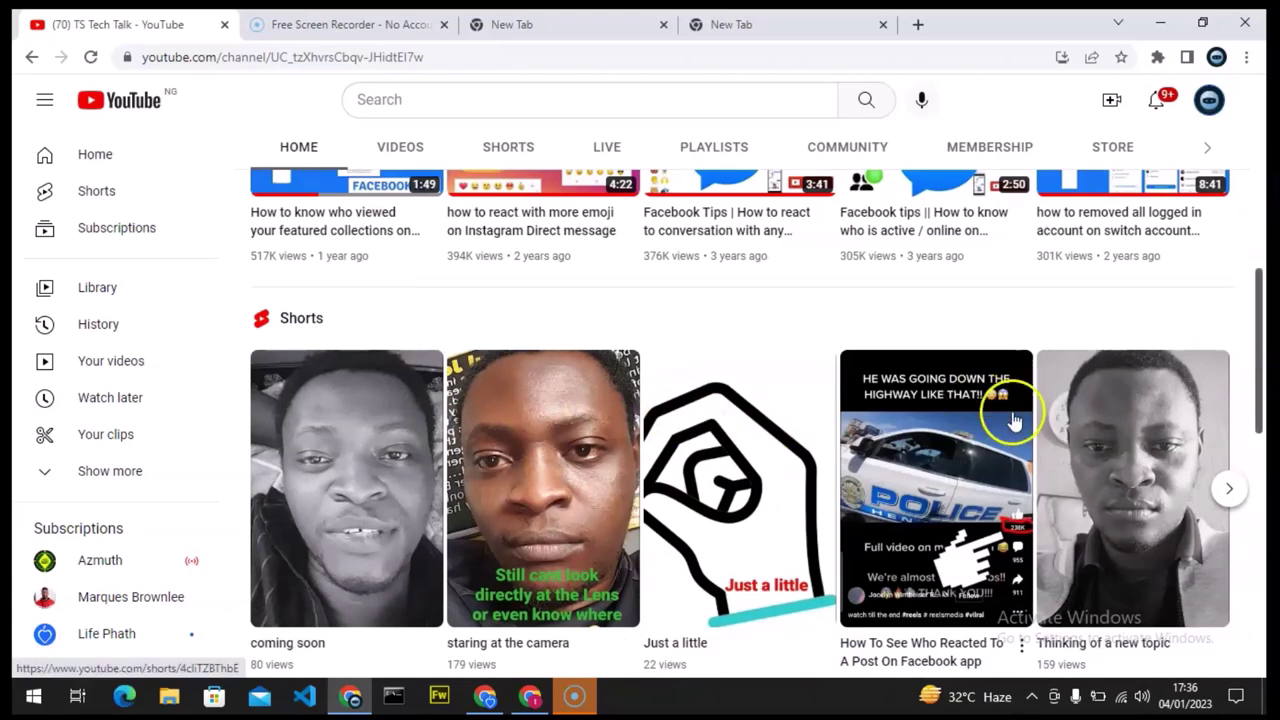
drag(1266, 270, 1265, 398)
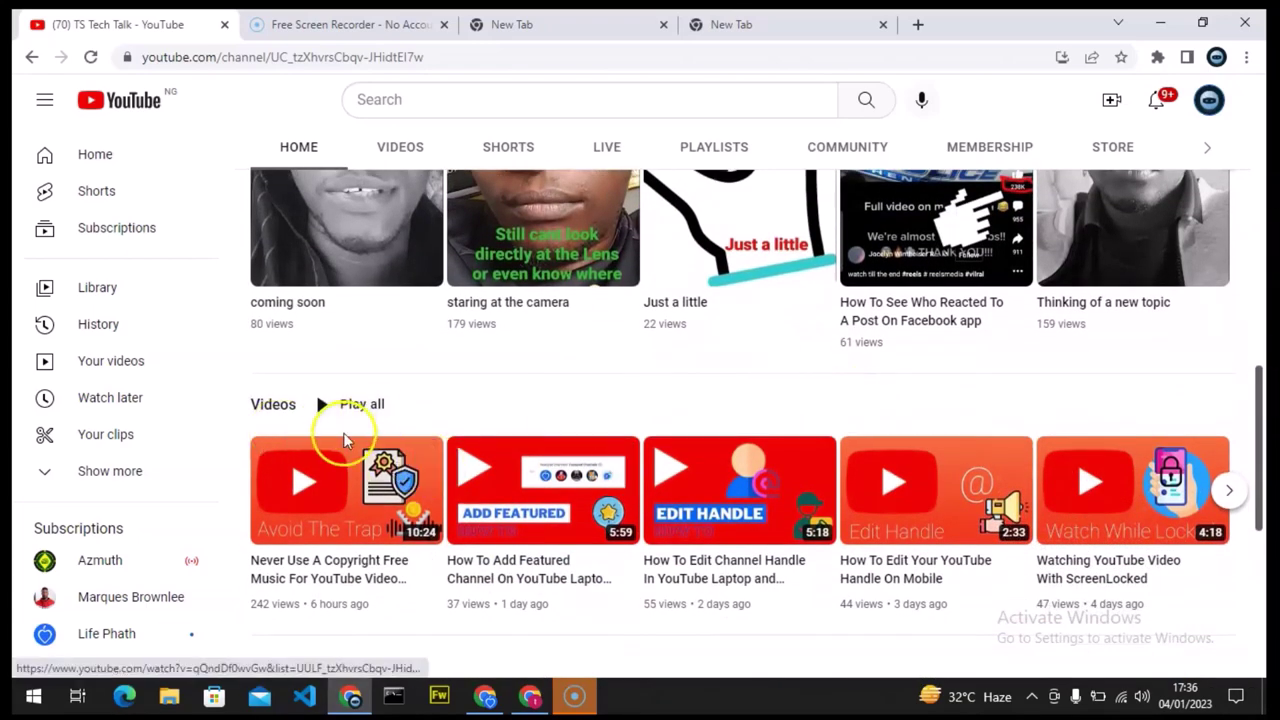
drag(1258, 388, 1262, 500)
click(1265, 490)
scroll(1168, 594, down, 1)
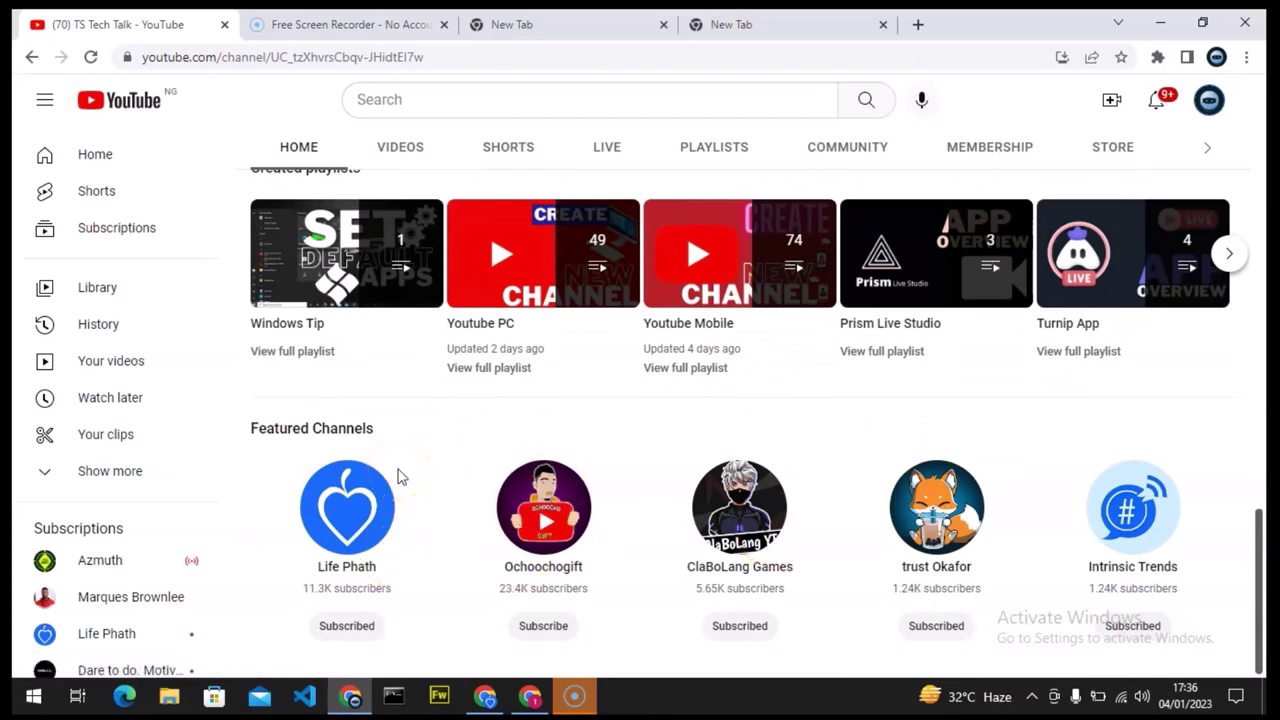
- Return to the fox-avatar channel's browser window and open YouTube Studio in a new tab
click(533, 697)
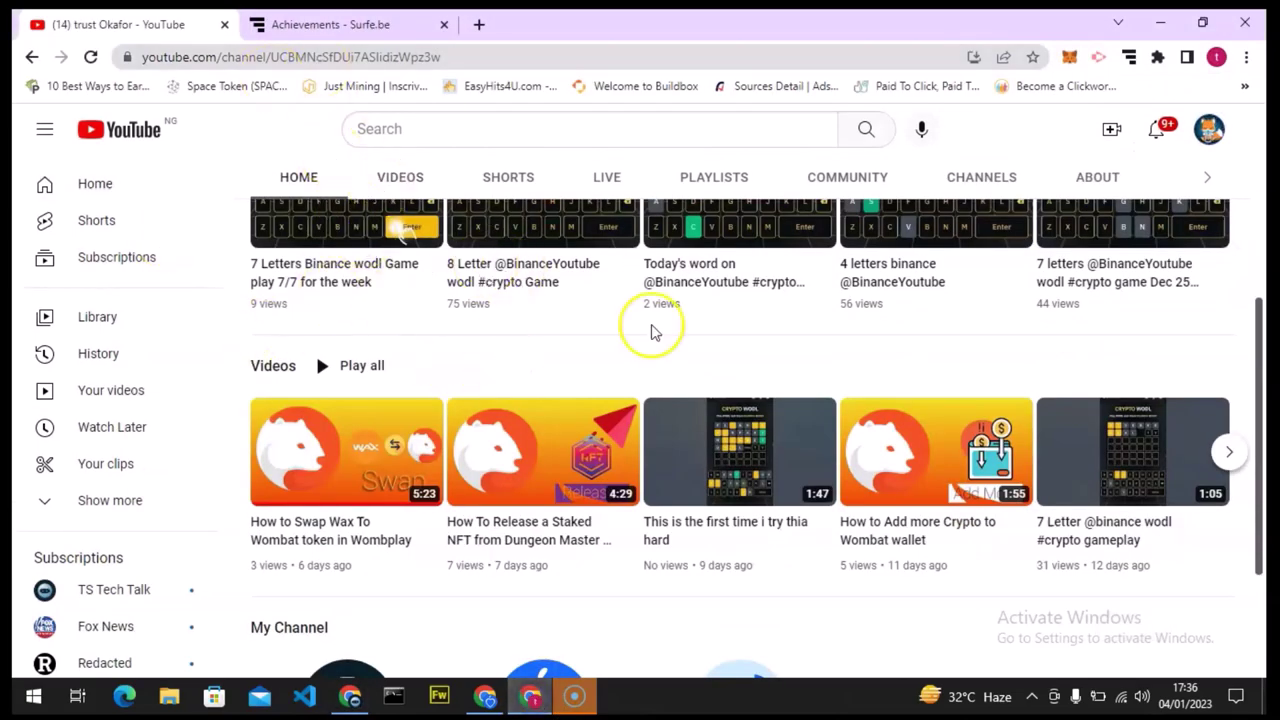
scroll(1262, 388, down, 2)
scroll(1262, 388, up, 5)
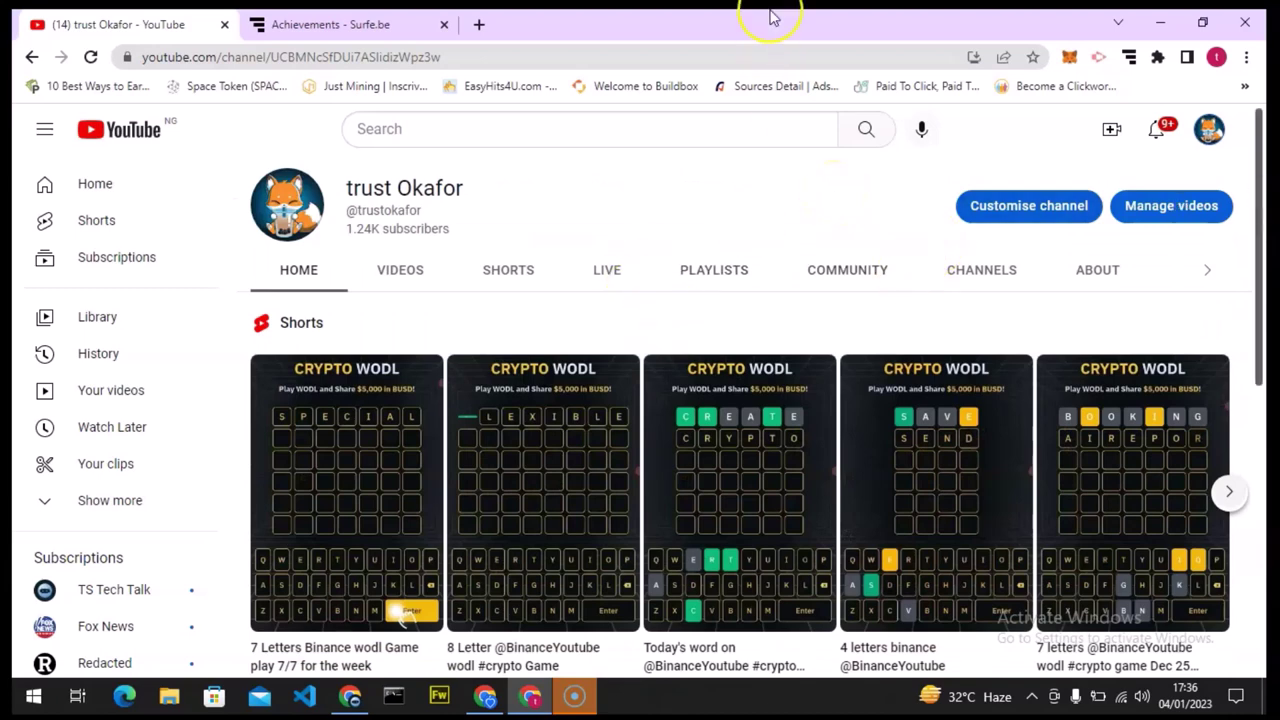
key(ctrl+t)
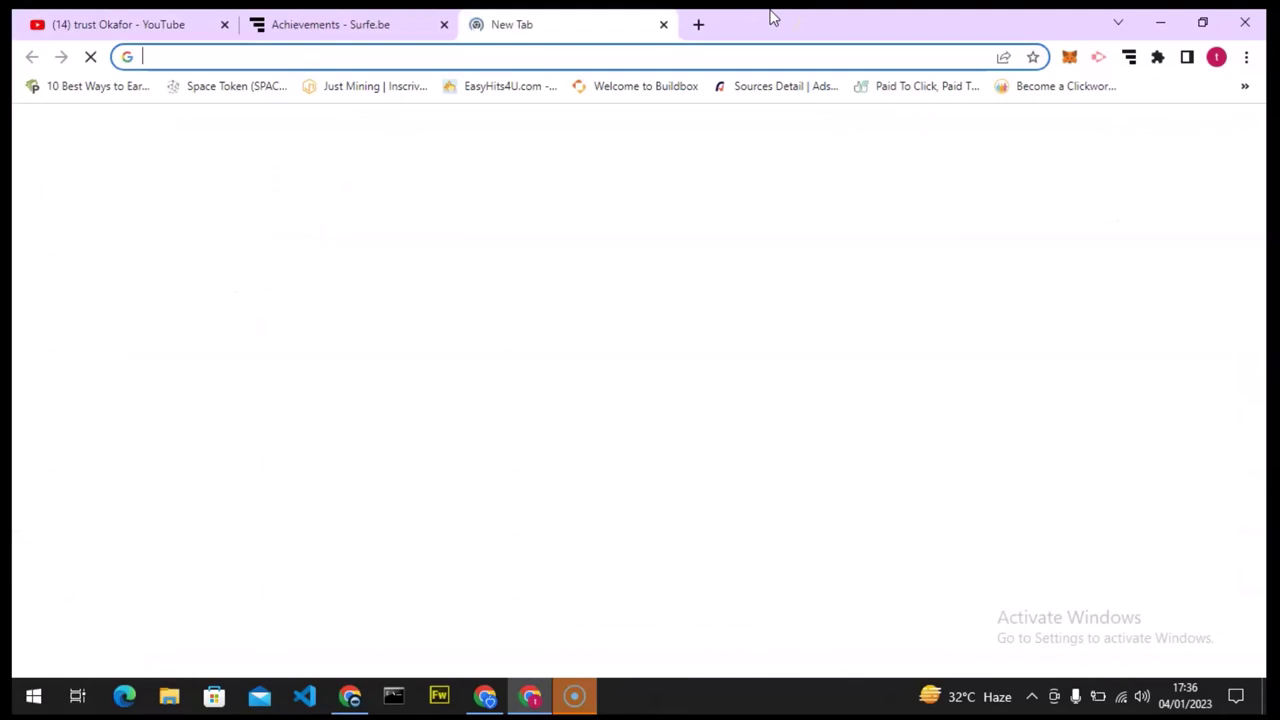
text(st)
key(Return)
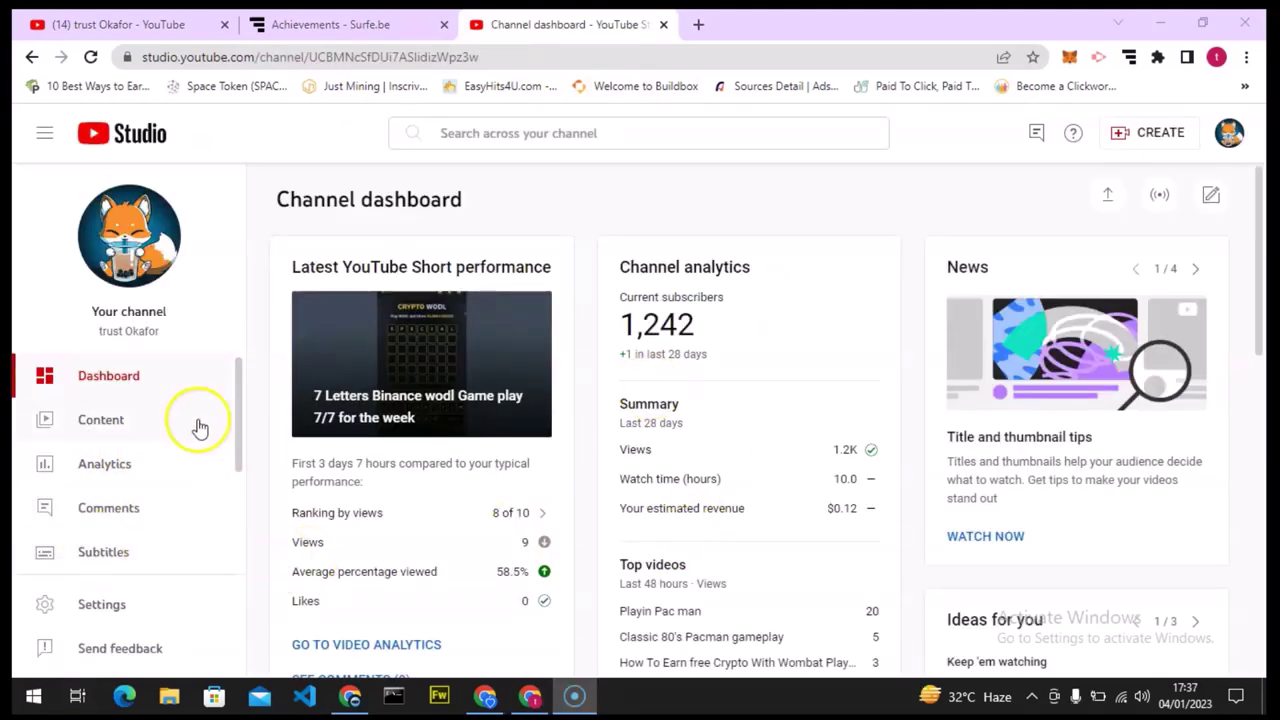
- Open the channel's Customisation layout settings and review the two Video spotlight options
drag(236, 406, 230, 510)
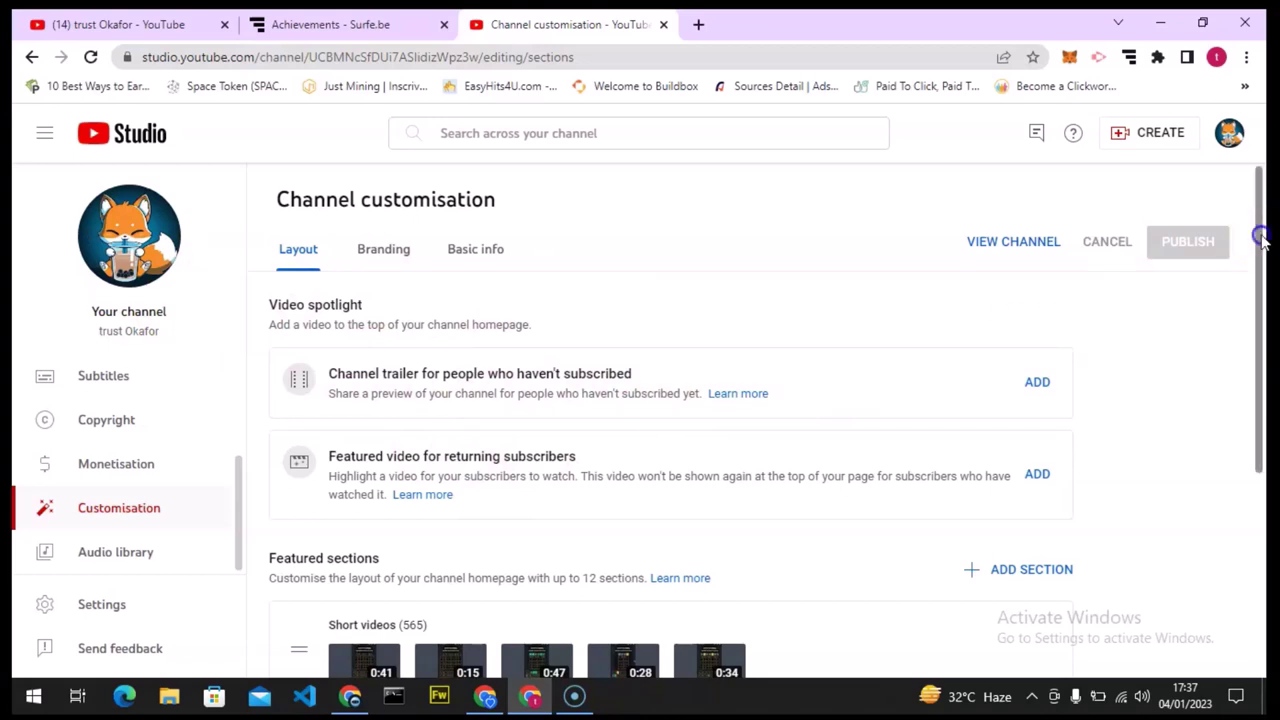
drag(1262, 240, 1262, 244)
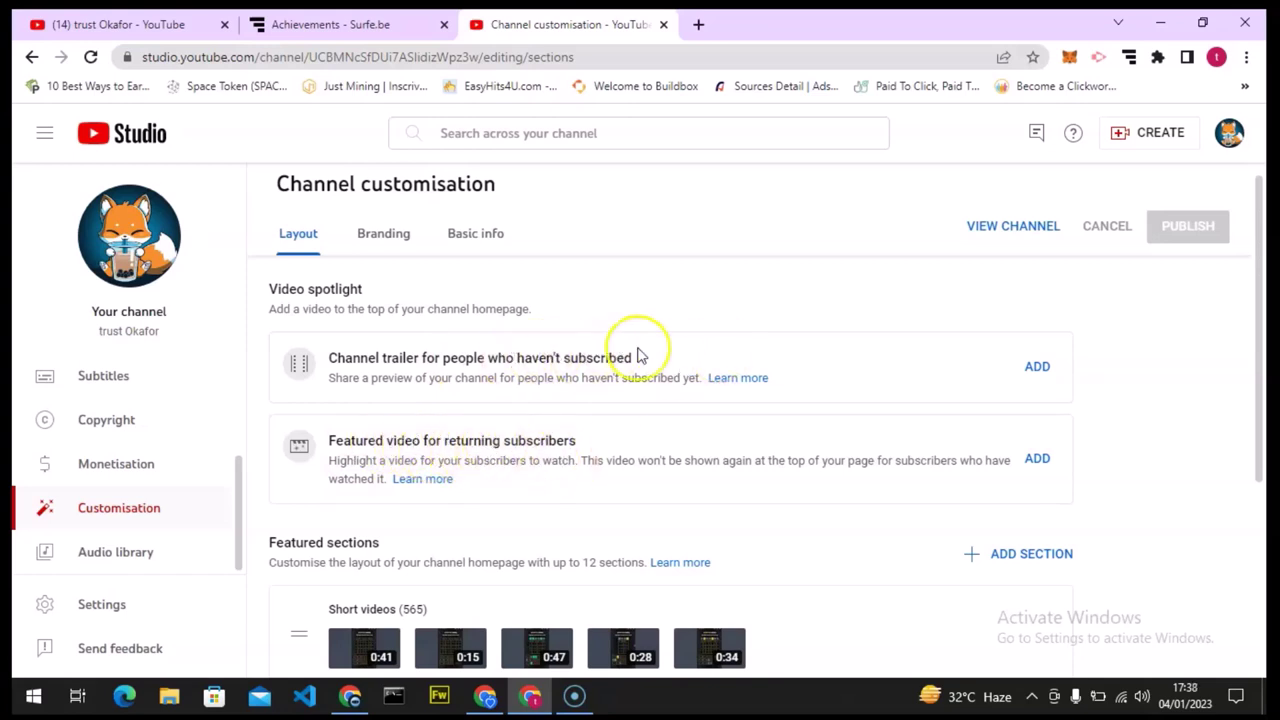
drag(640, 357, 541, 357)
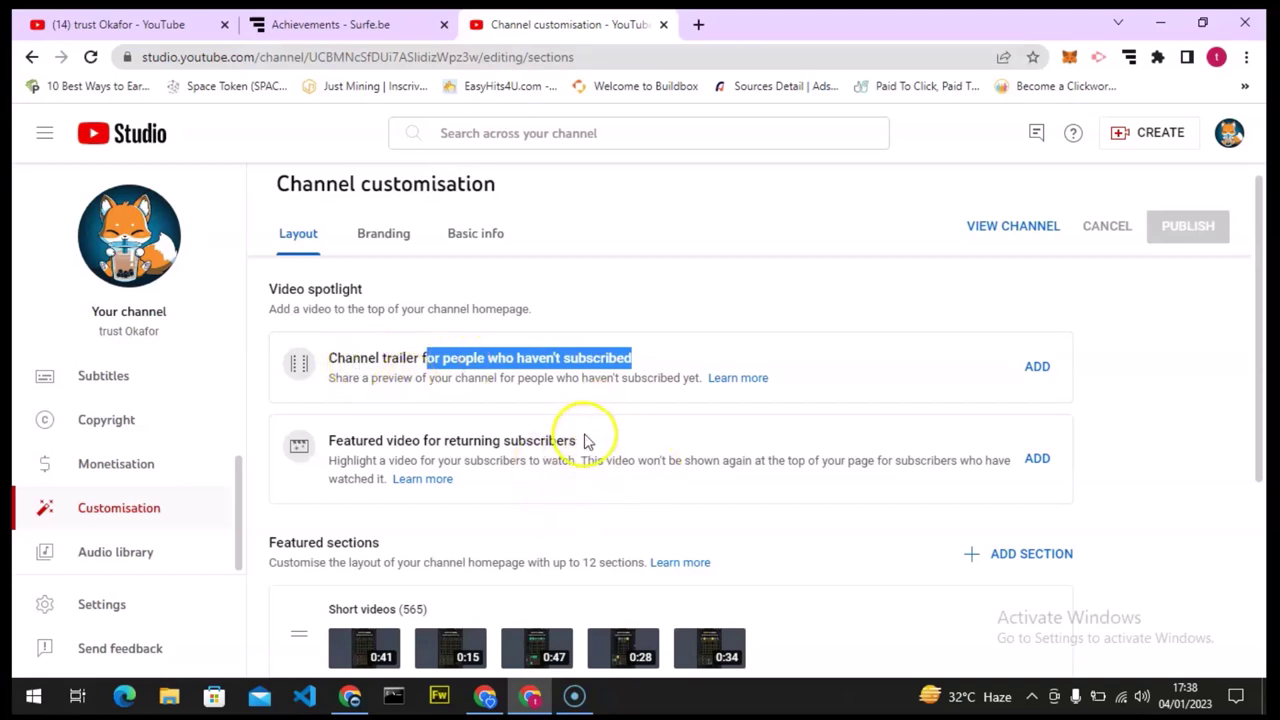
drag(591, 446, 436, 446)
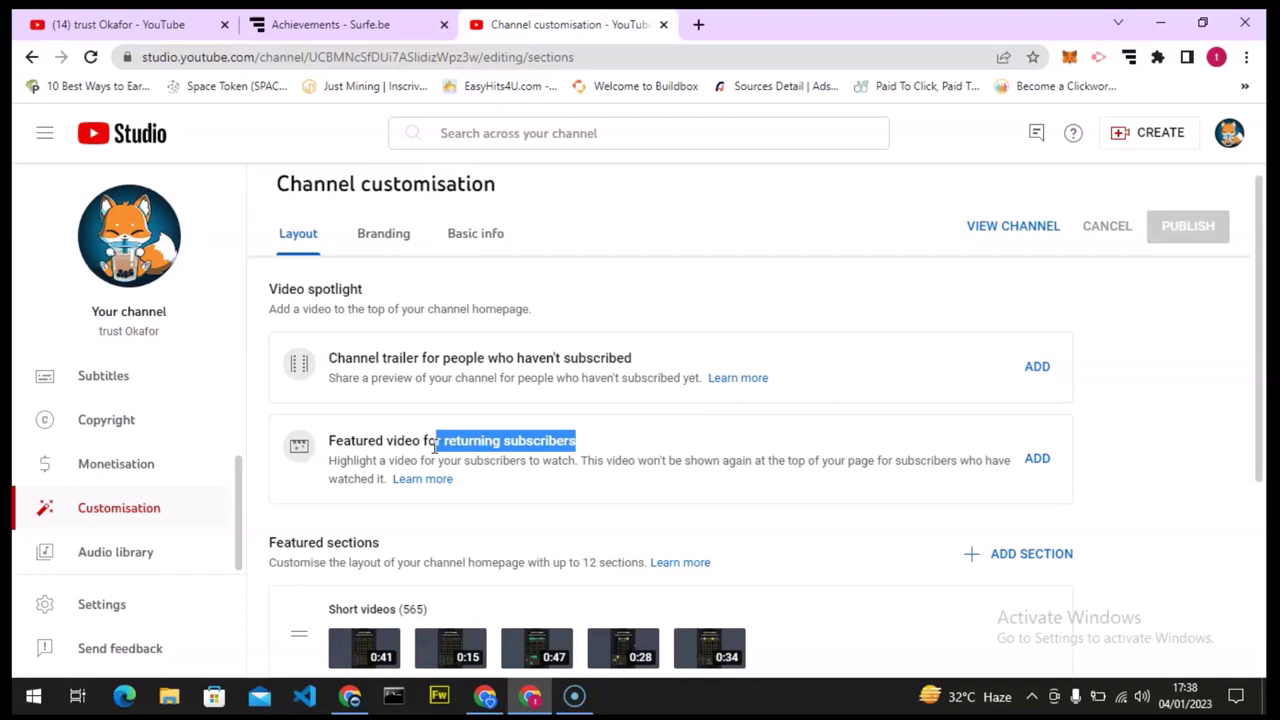
- Add "7 Letters Binance wodl Game play 7/7 for the week" as the channel trailer for people who haven't subscribed and check its options
click(1037, 367)
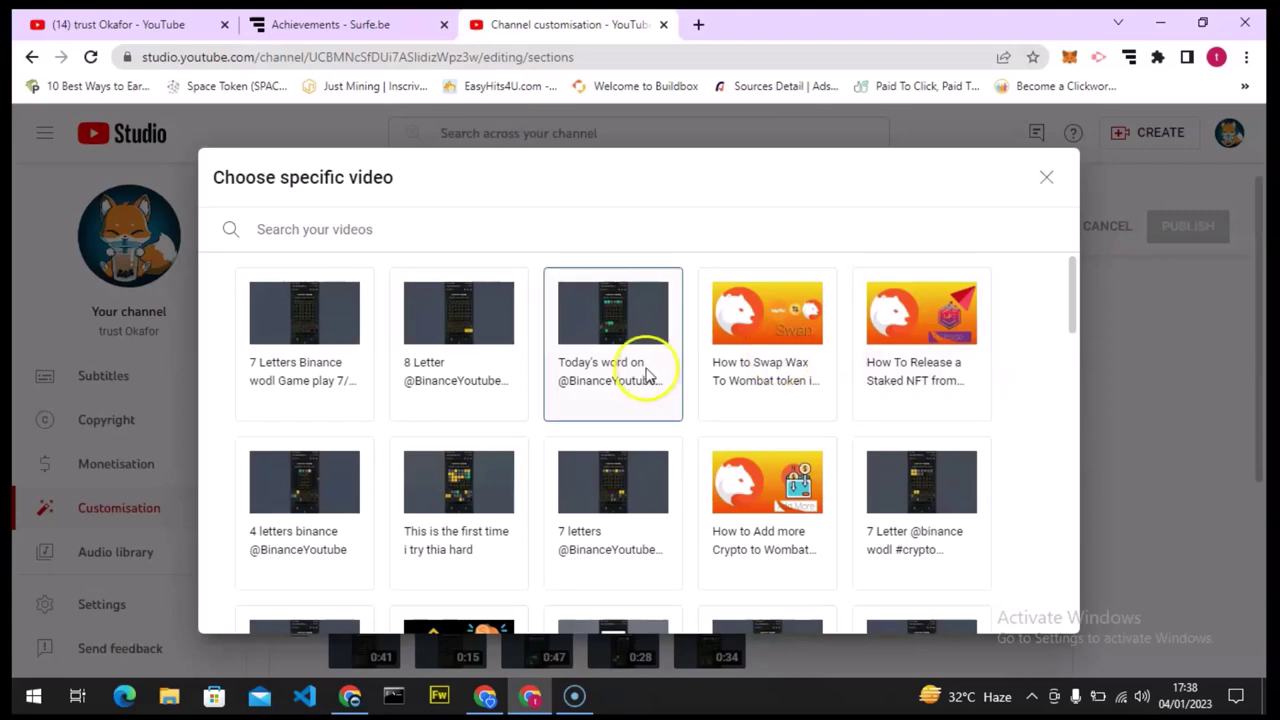
click(457, 337)
click(289, 319)
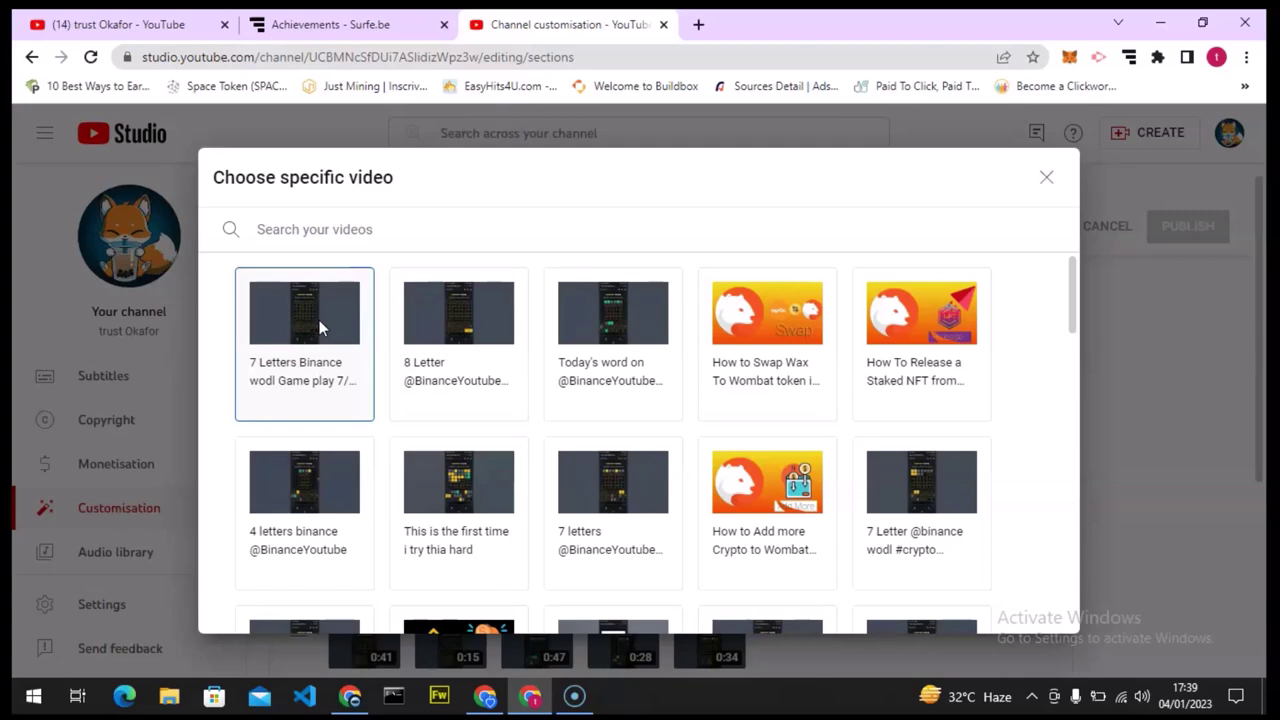
click(319, 320)
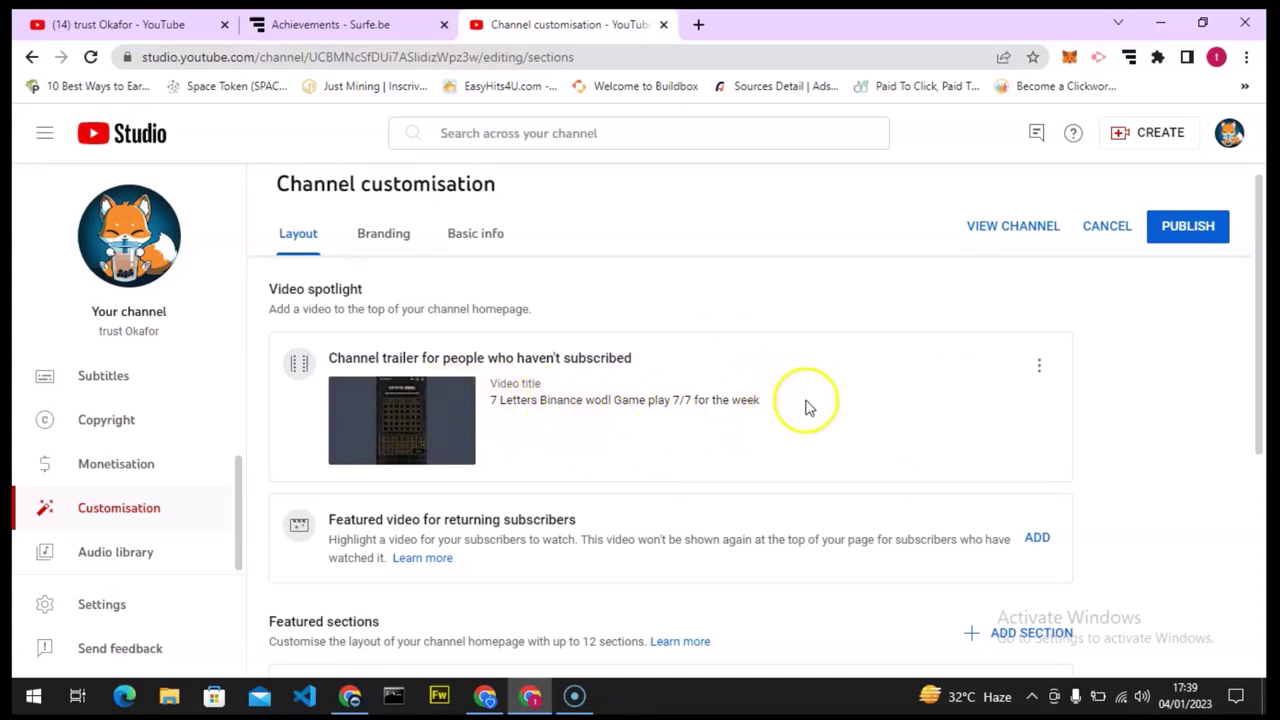
drag(771, 400, 493, 400)
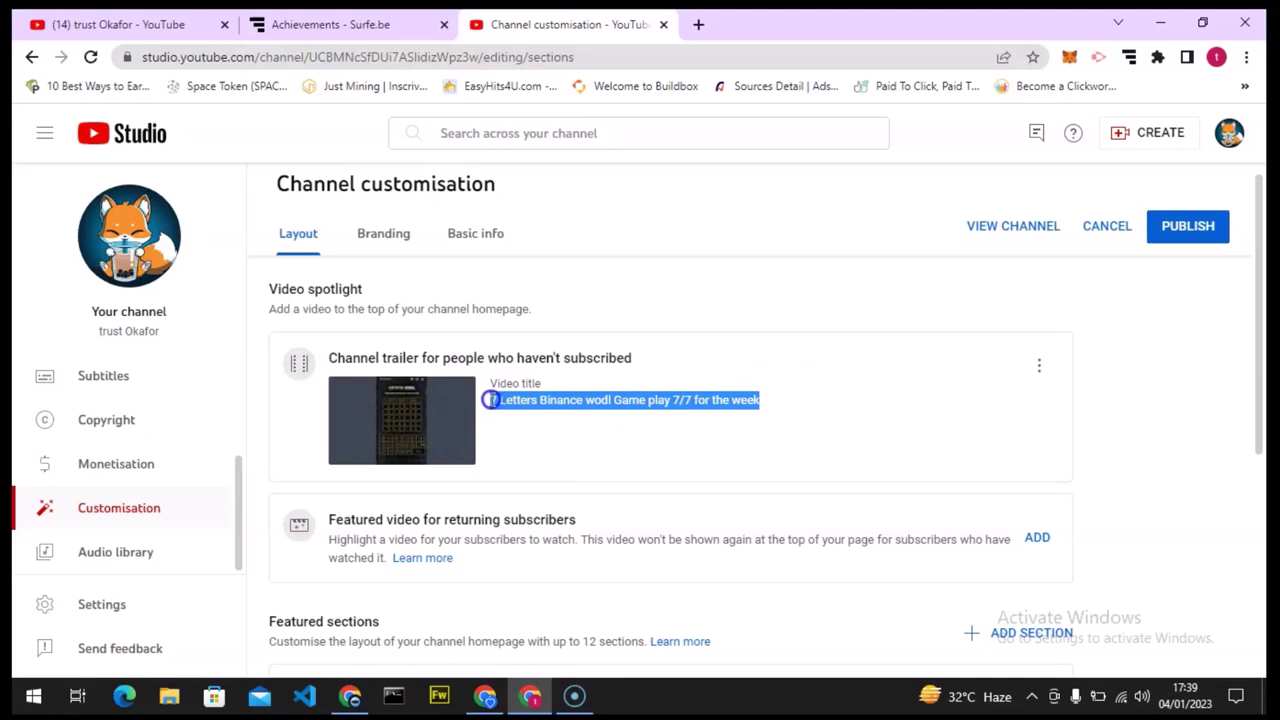
click(754, 410)
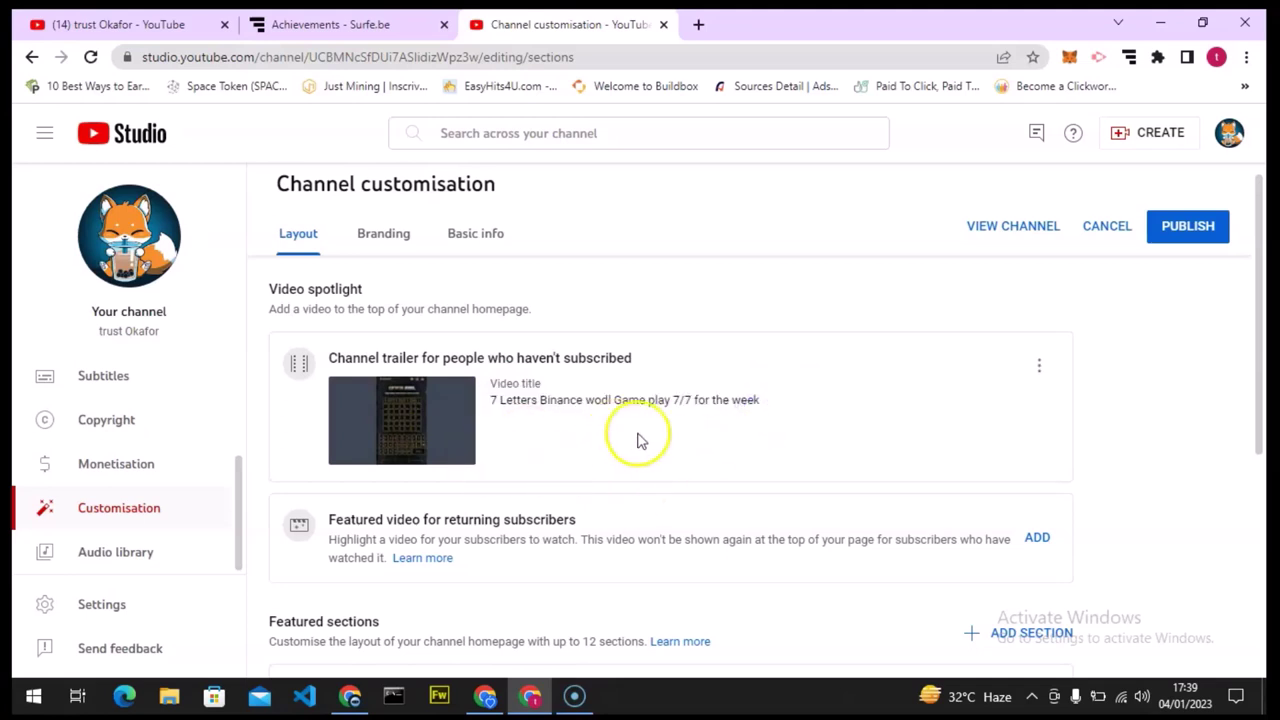
click(1035, 368)
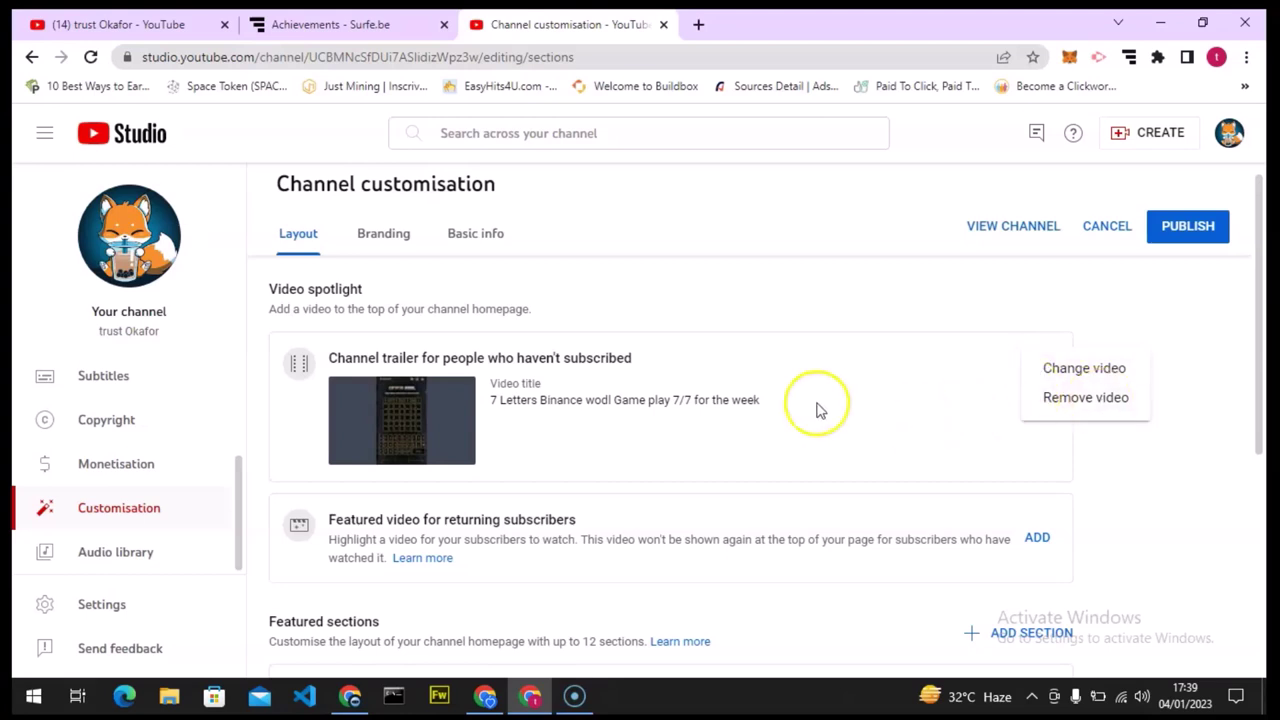
click(567, 425)
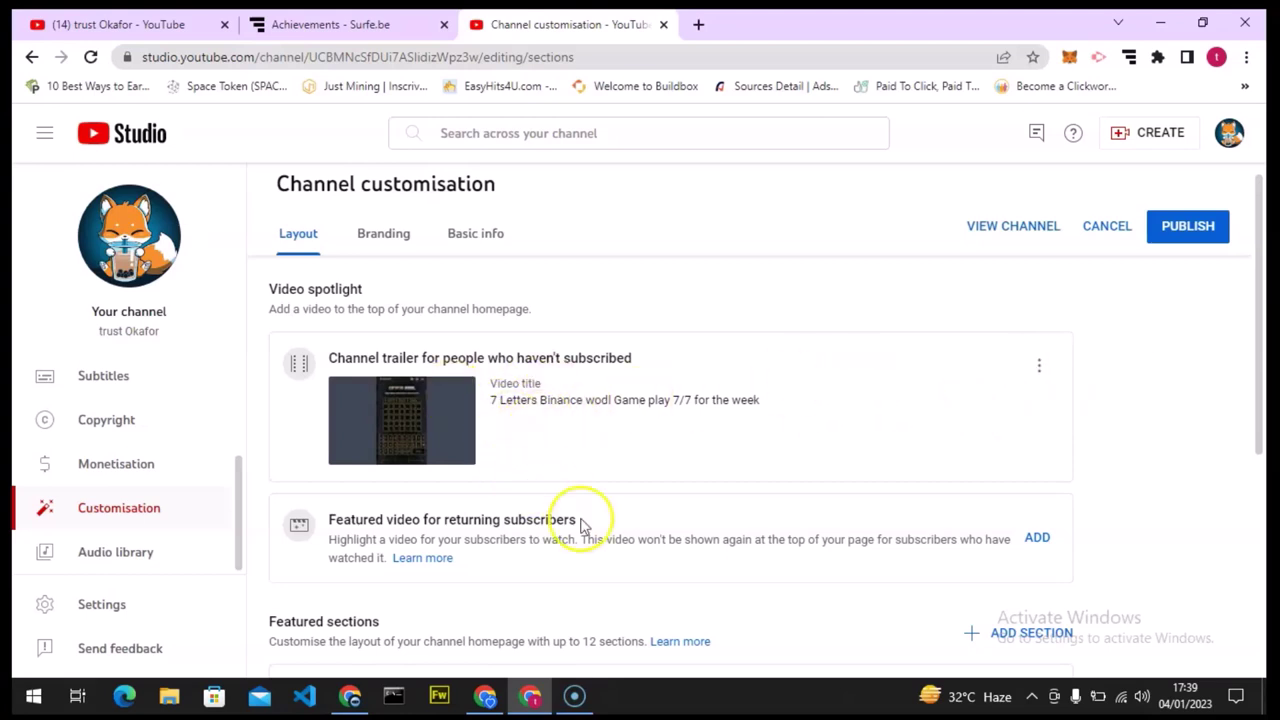
- Look at how the spotlight video and its description appear on the TS Tech Talk channel homepage
click(350, 695)
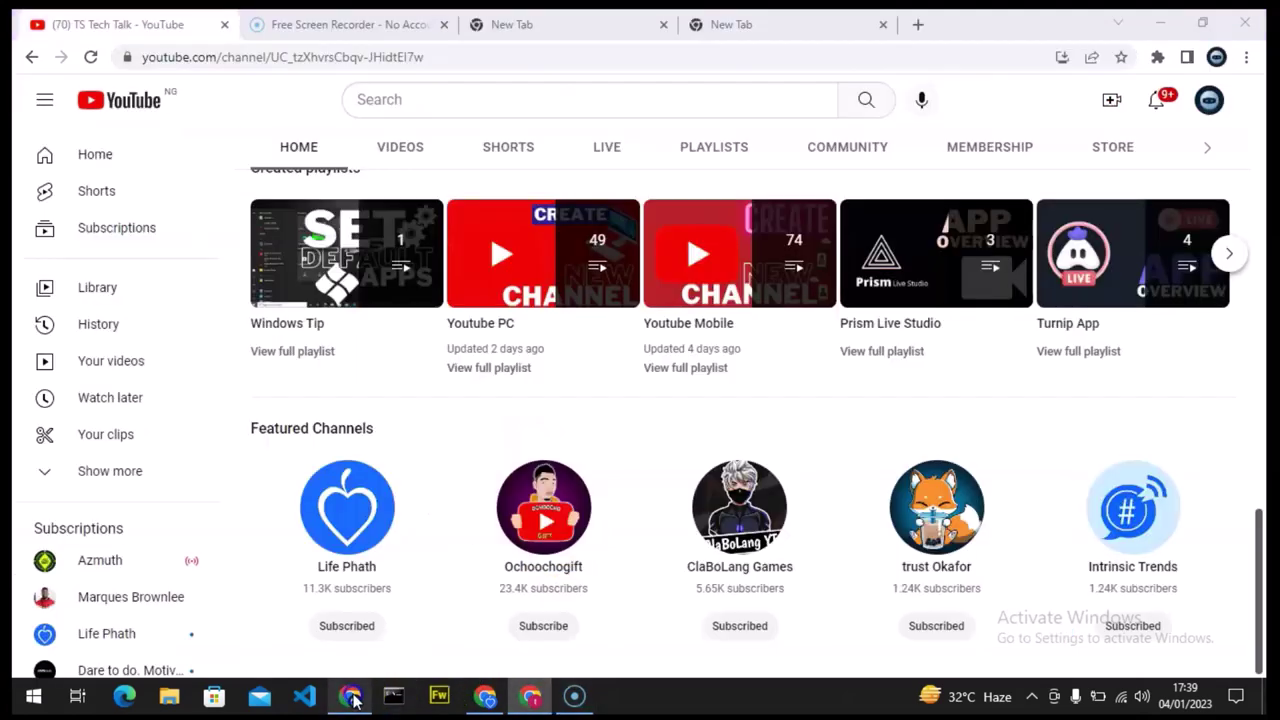
scroll(1265, 320, up, 15)
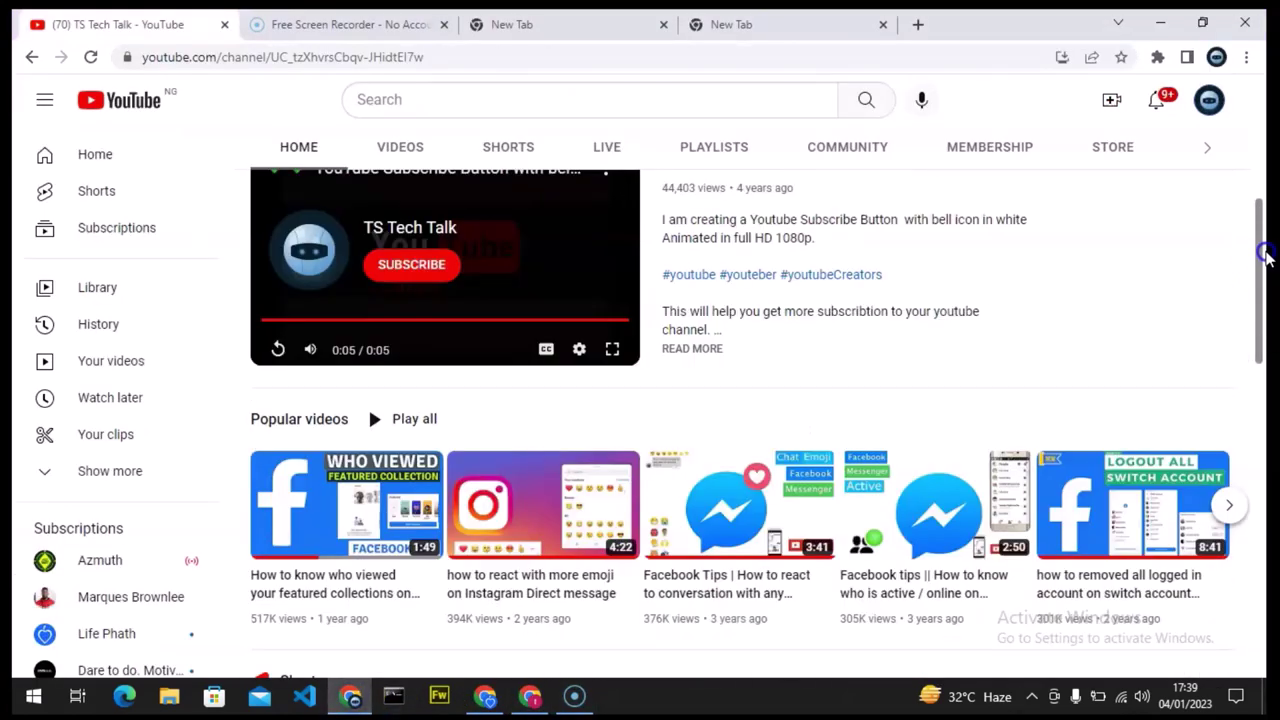
drag(663, 434, 738, 438)
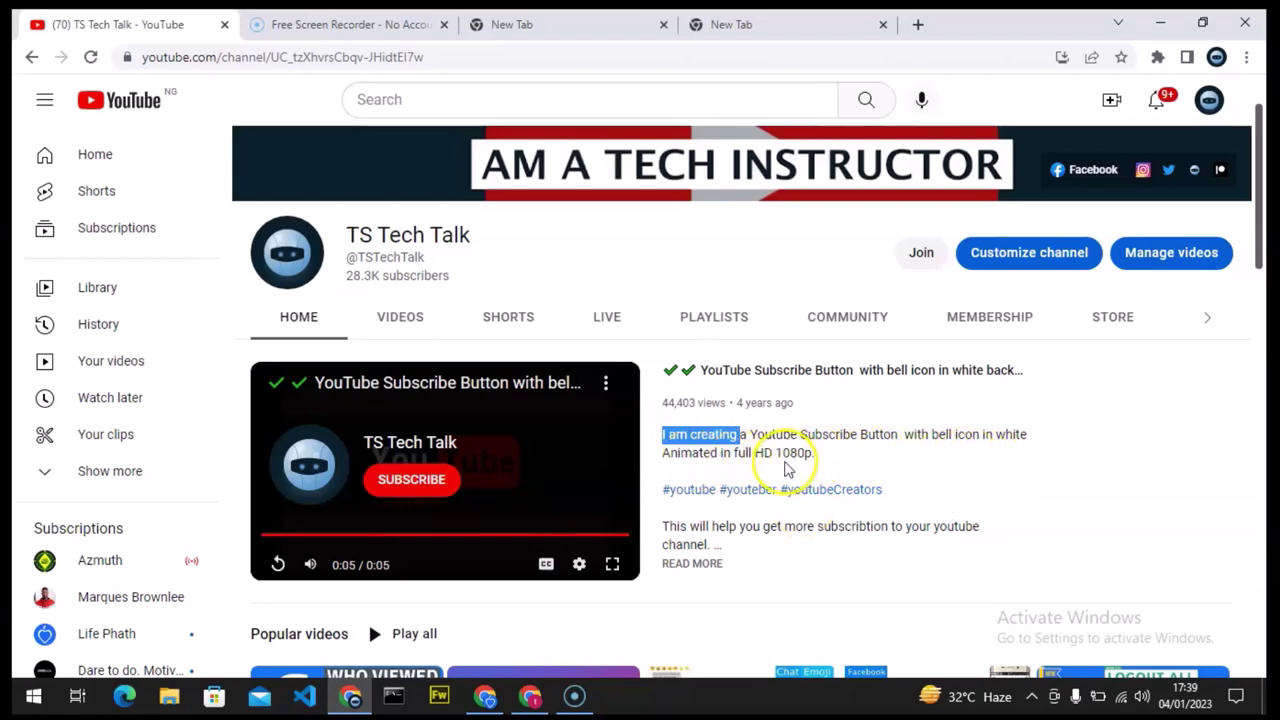
mouse_move(538, 705)
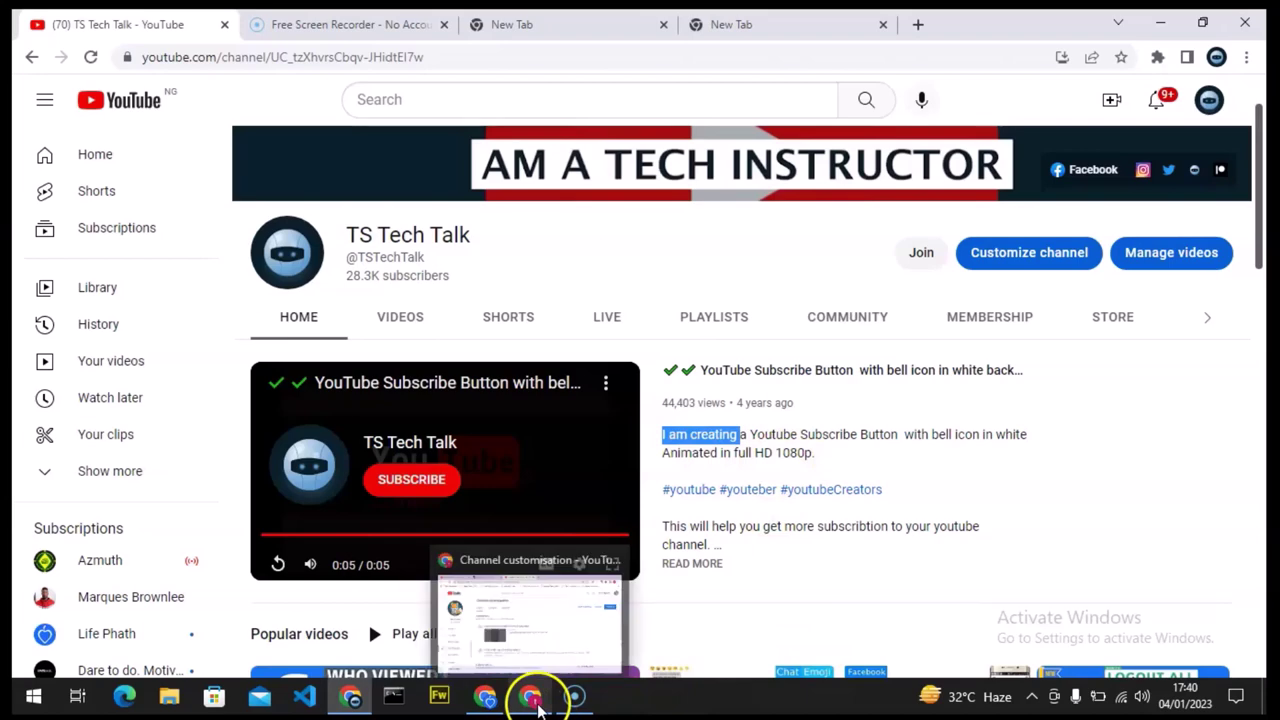
click(527, 620)
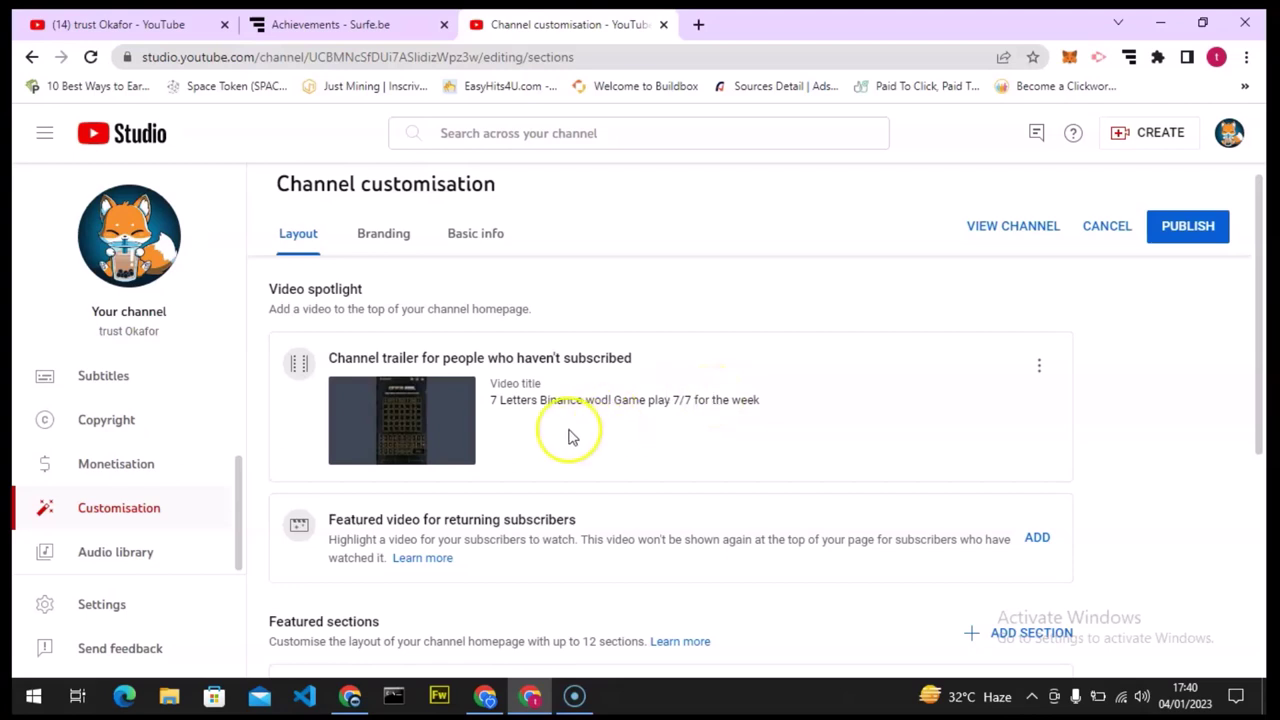
drag(569, 430, 500, 425)
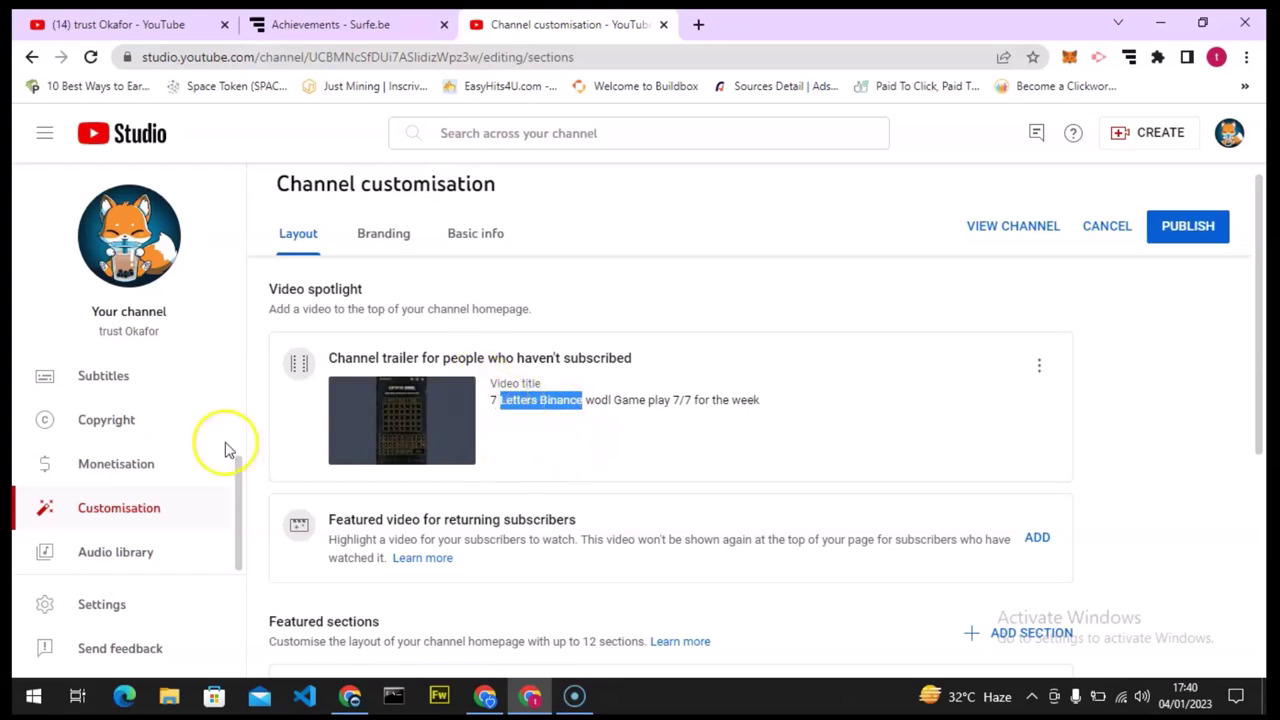
drag(1266, 246, 1266, 363)
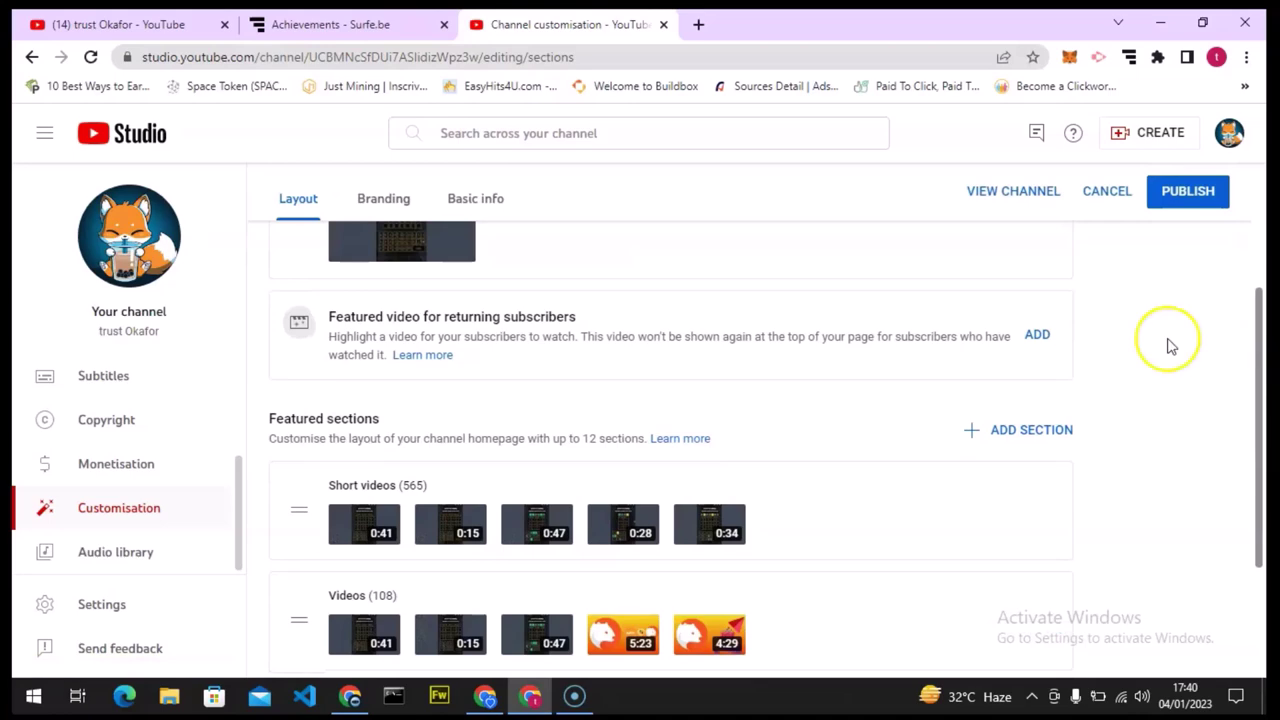
click(1038, 338)
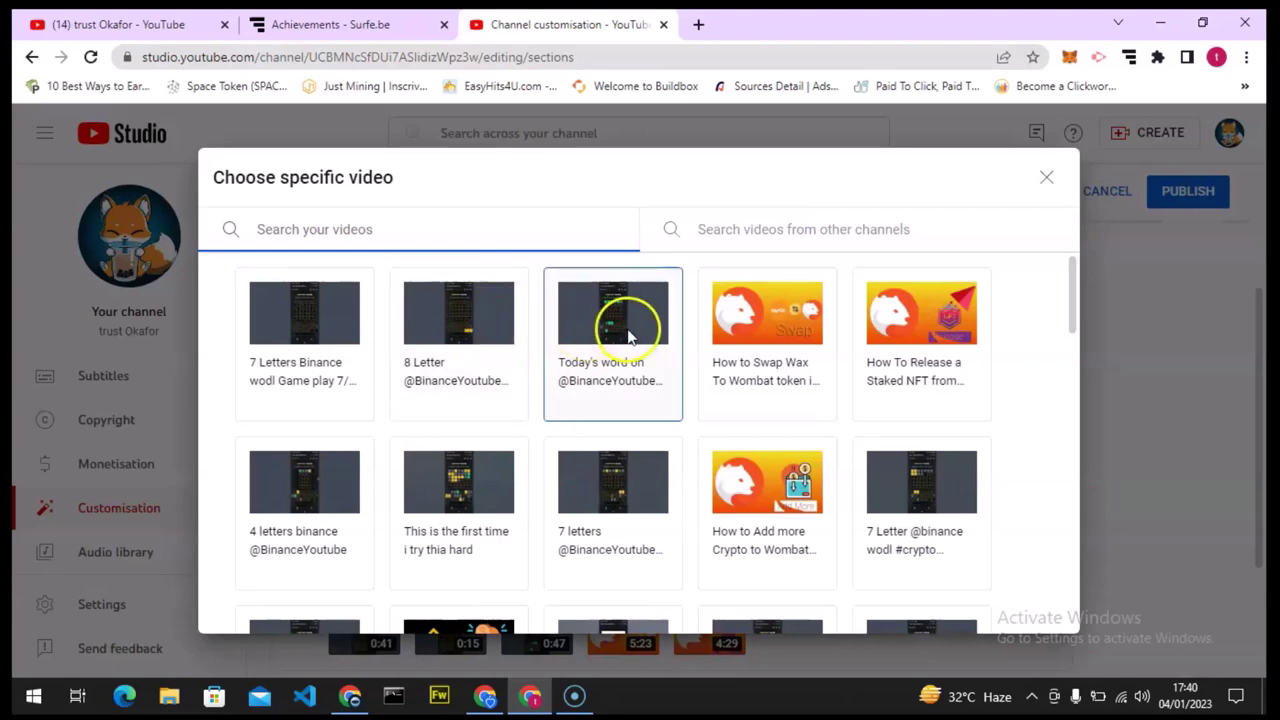
click(625, 333)
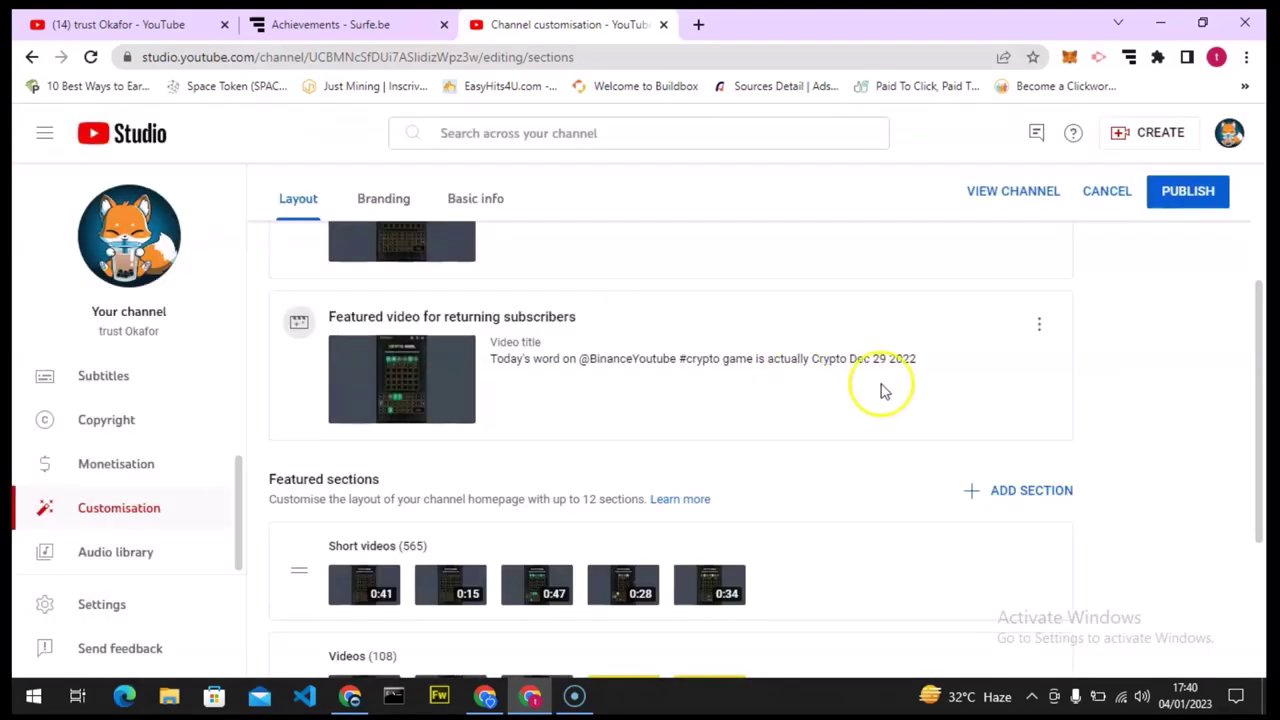
- Reorder the featured sections so that Short videos sits directly below Videos
click(1257, 414)
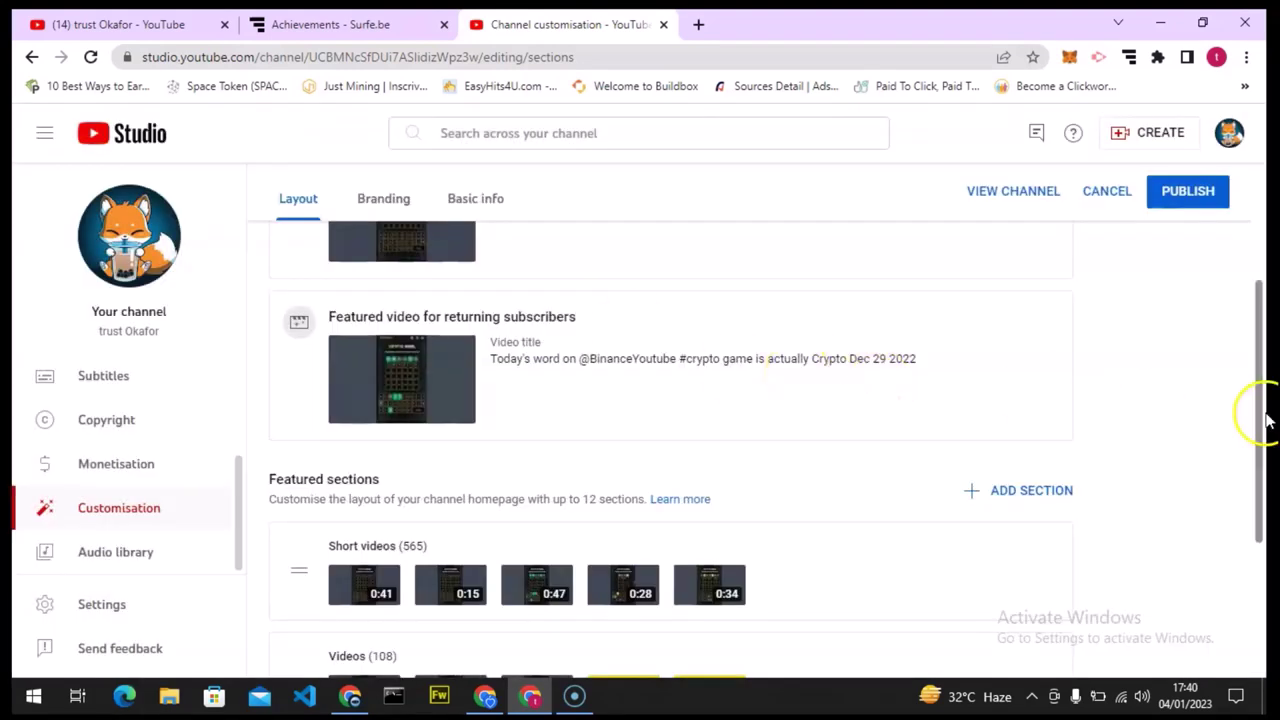
drag(1265, 436, 1265, 438)
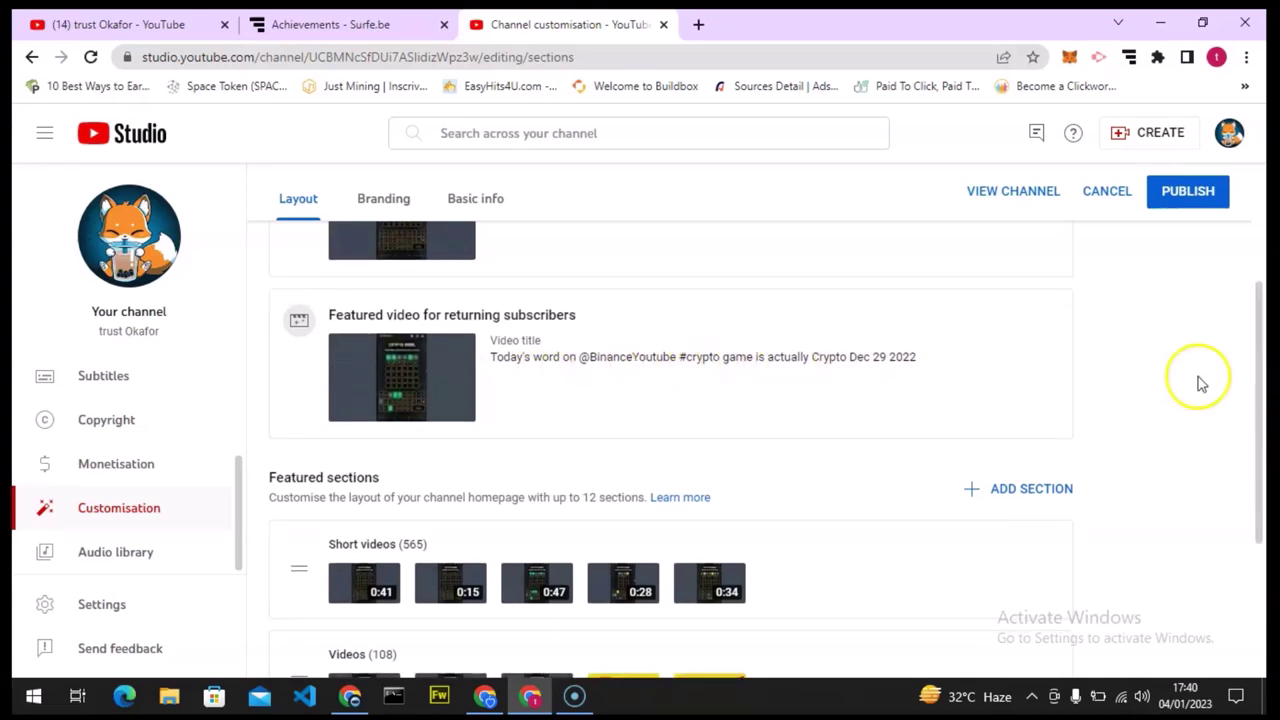
drag(1266, 337, 1263, 400)
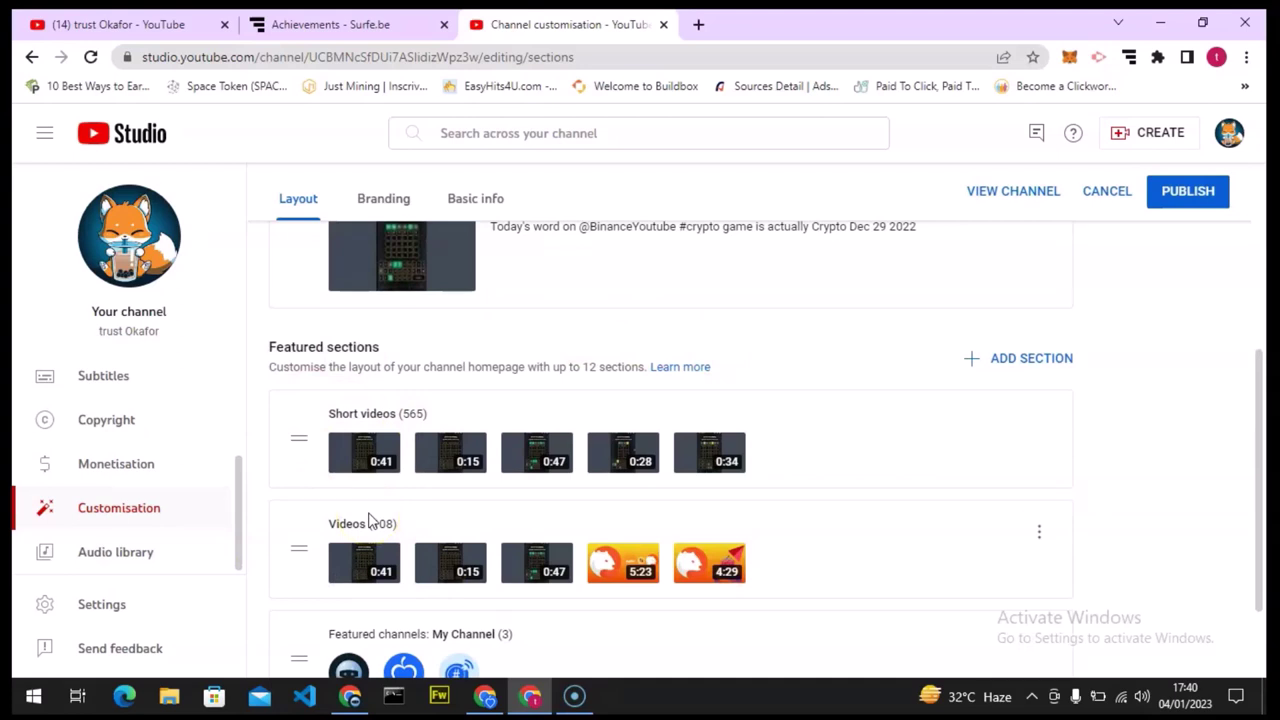
drag(297, 439, 285, 609)
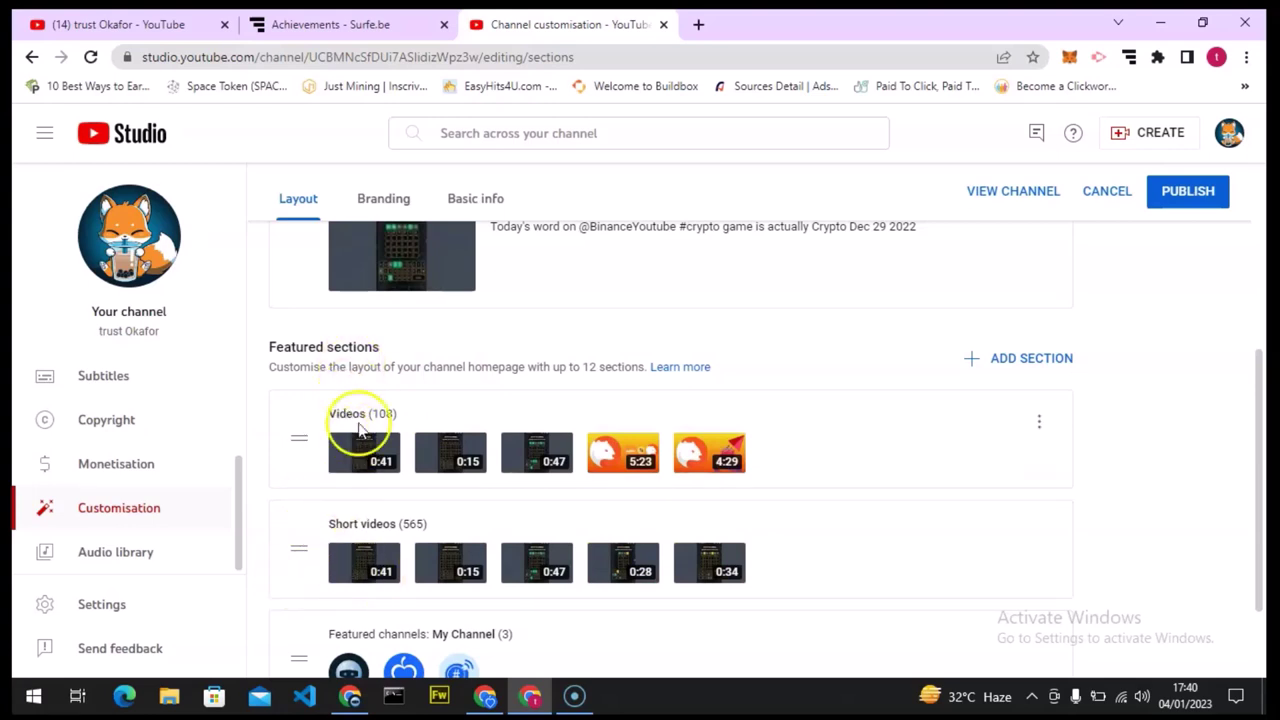
- Add a Popular videos section and move it to the top of the featured sections, above Videos
click(997, 360)
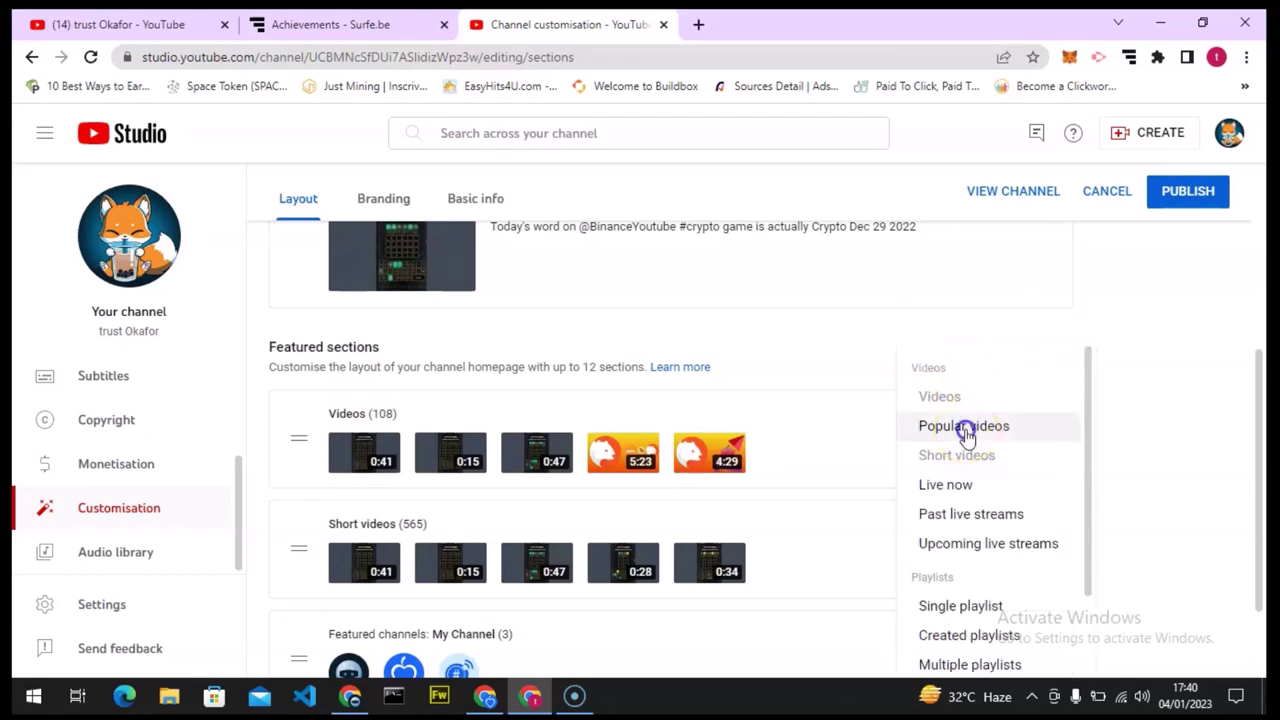
click(964, 428)
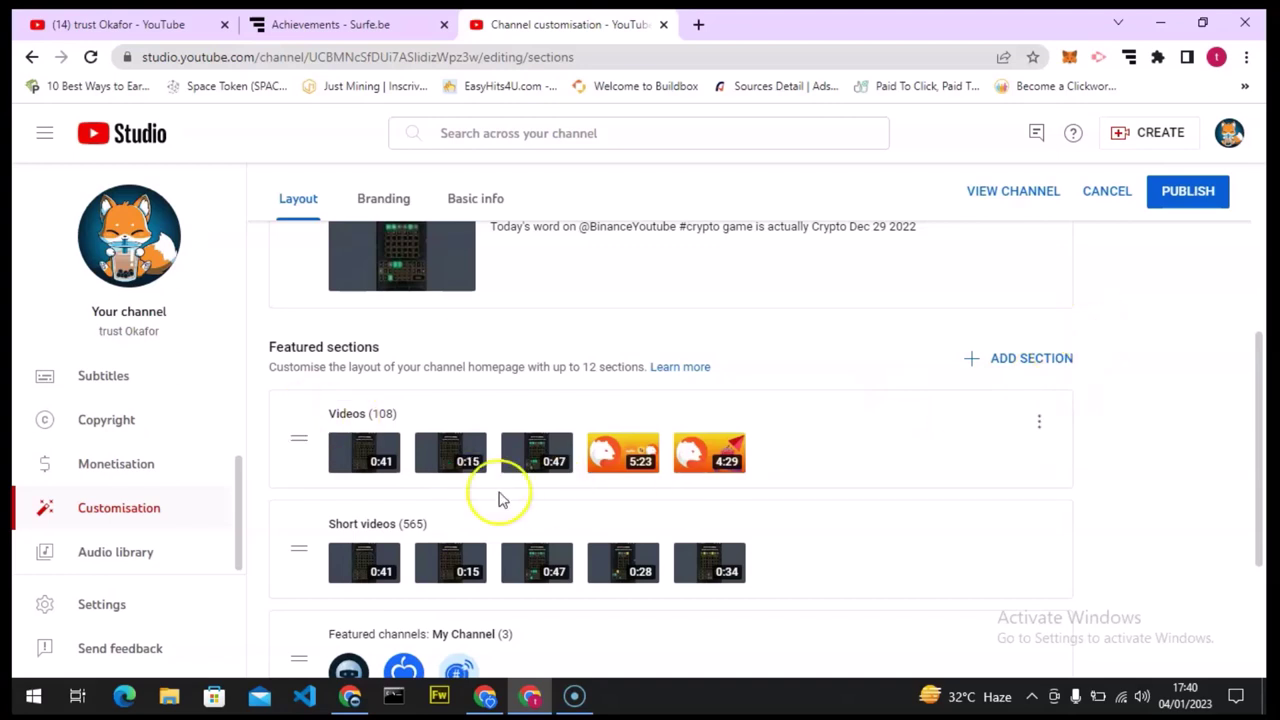
scroll(1266, 394, down, 1)
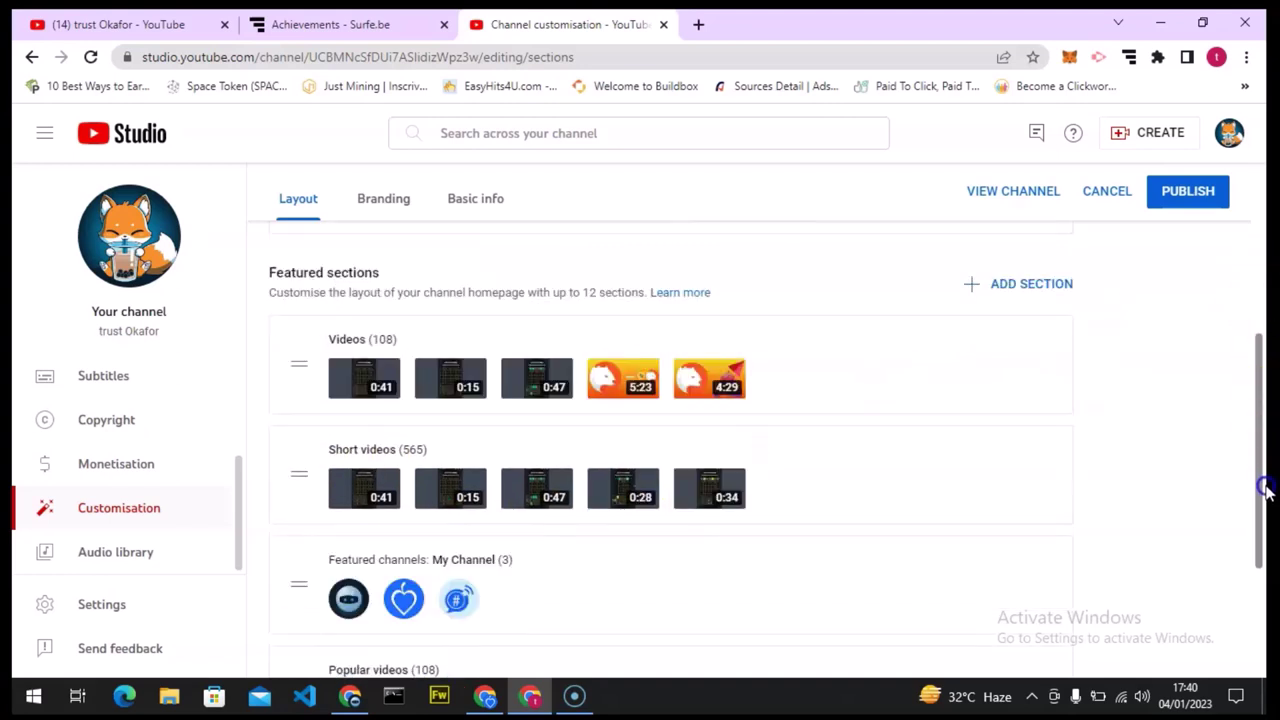
scroll(1266, 490, down, 2)
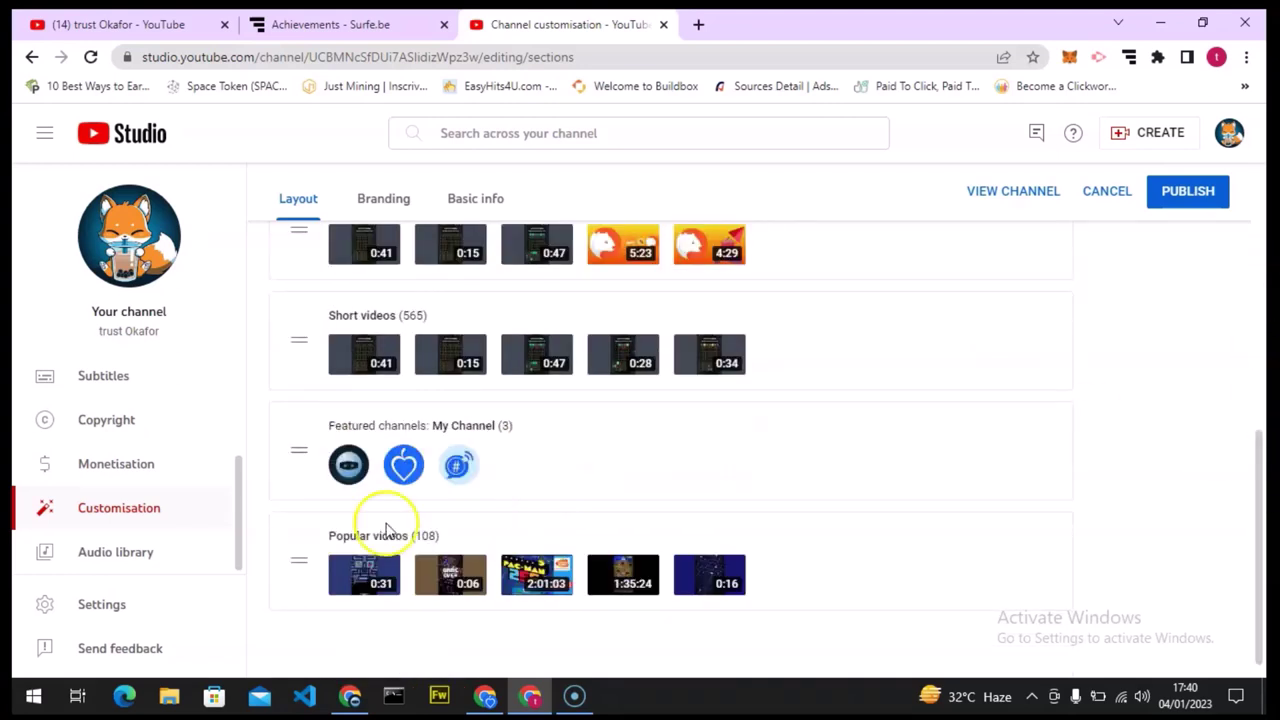
drag(297, 558, 288, 250)
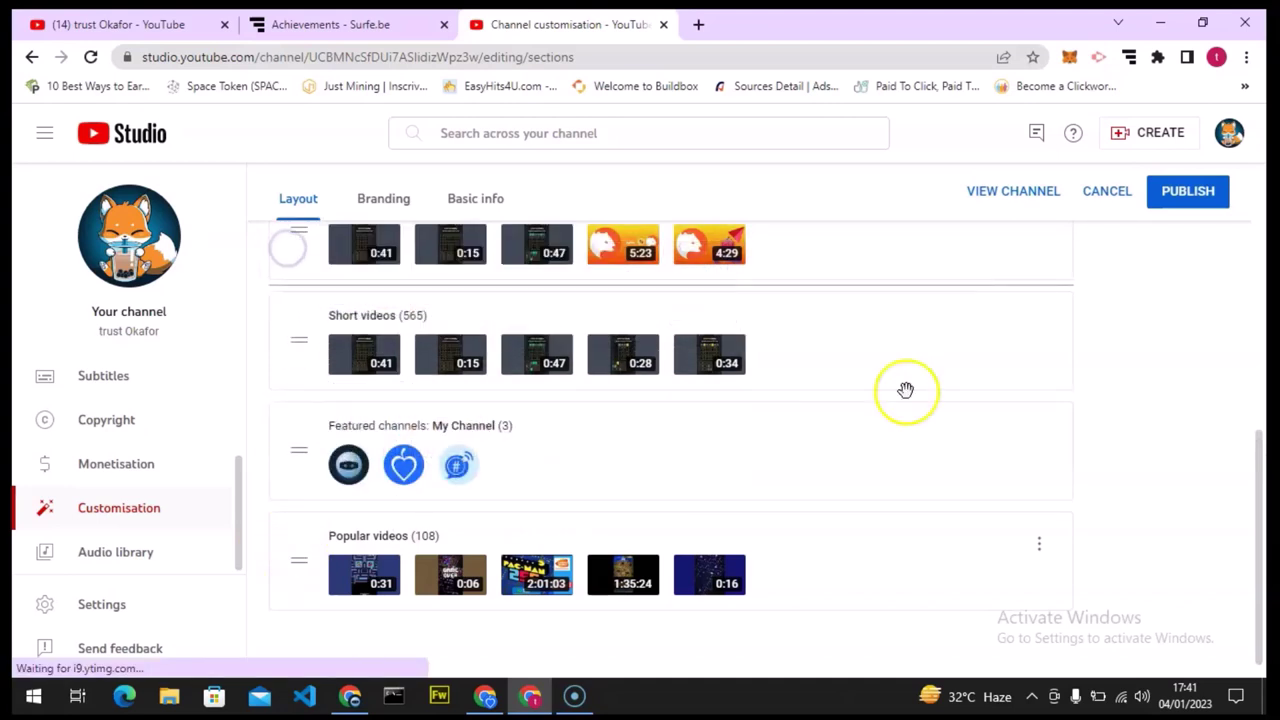
drag(1266, 534, 1266, 467)
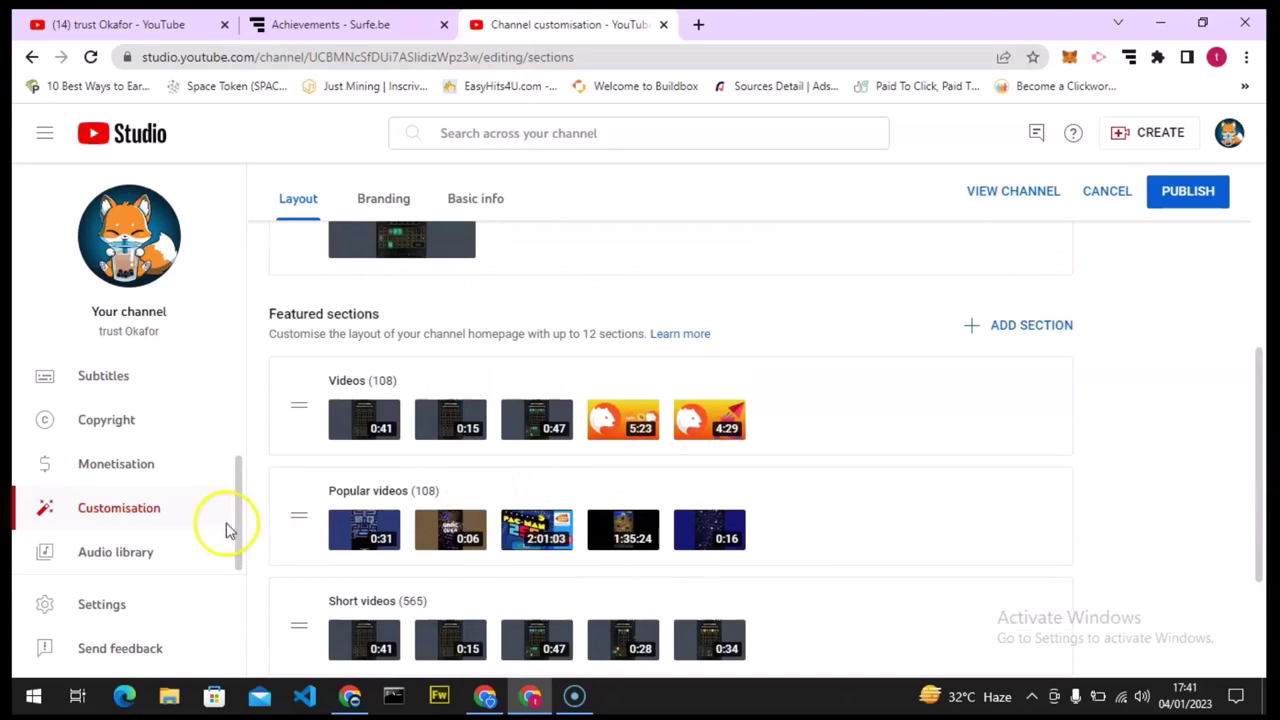
drag(299, 515, 290, 380)
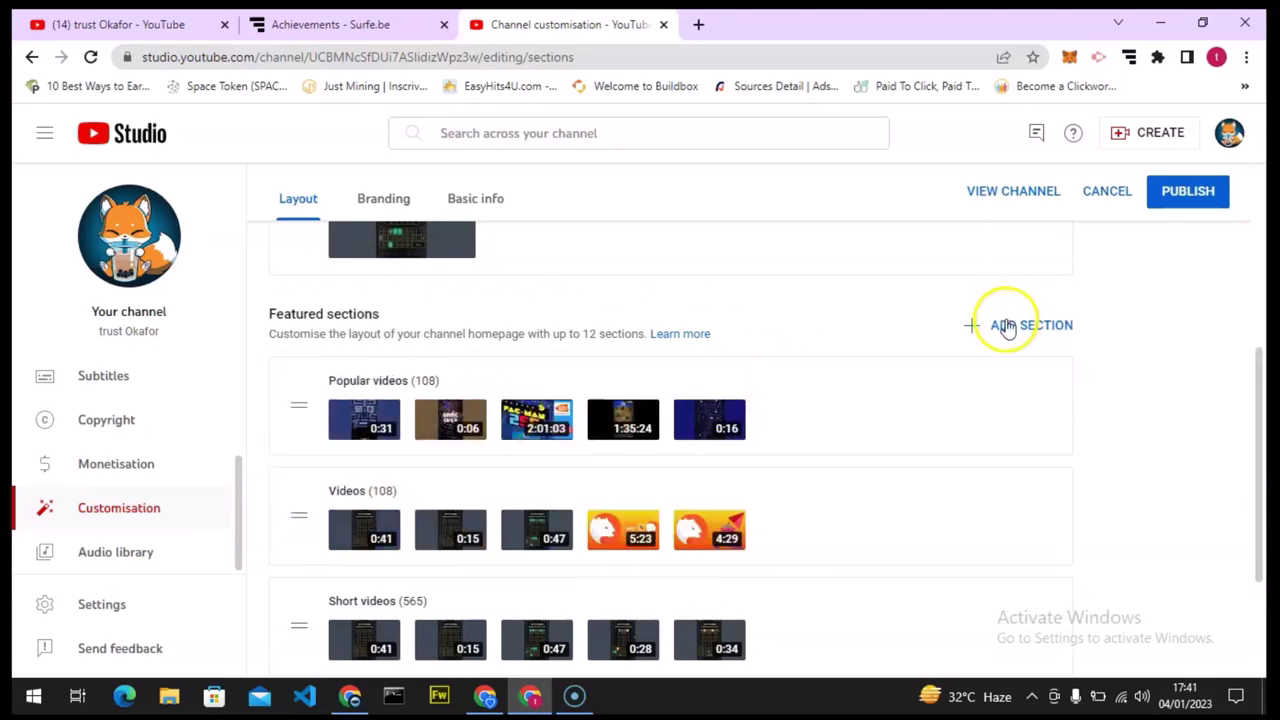
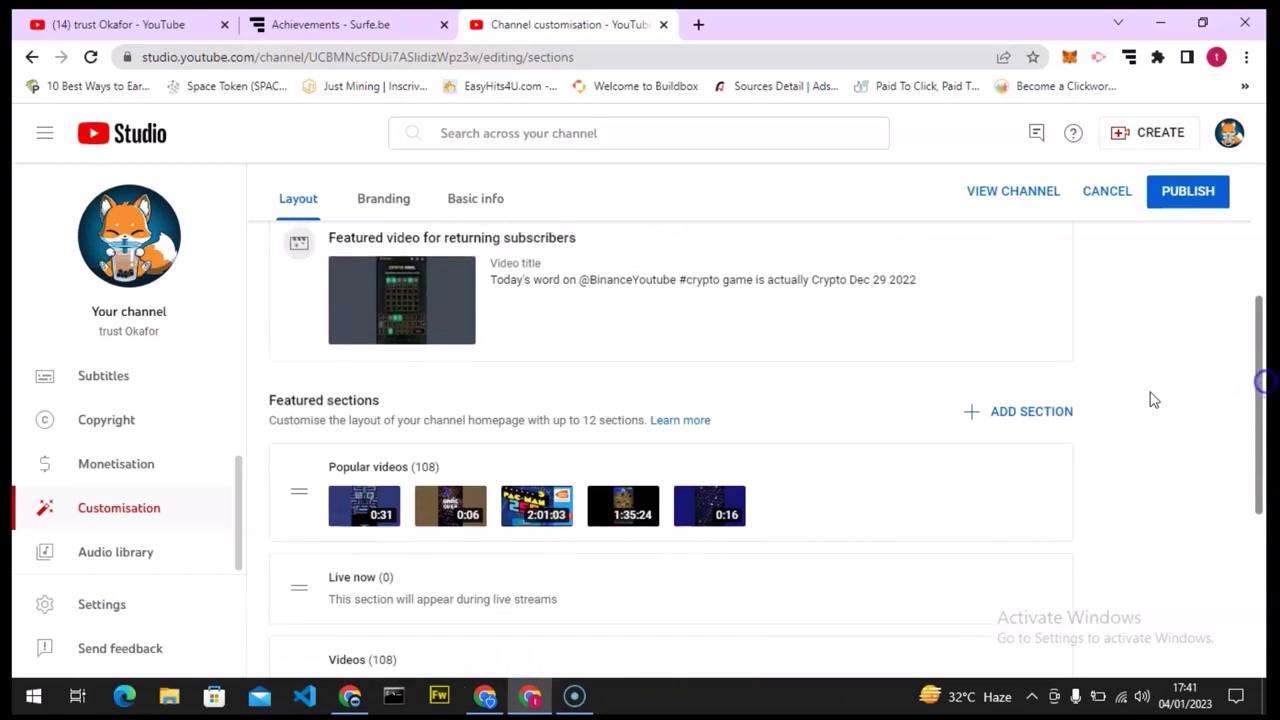
- Review the video, playlist and channel section types that can be added to the homepage
click(1038, 418)
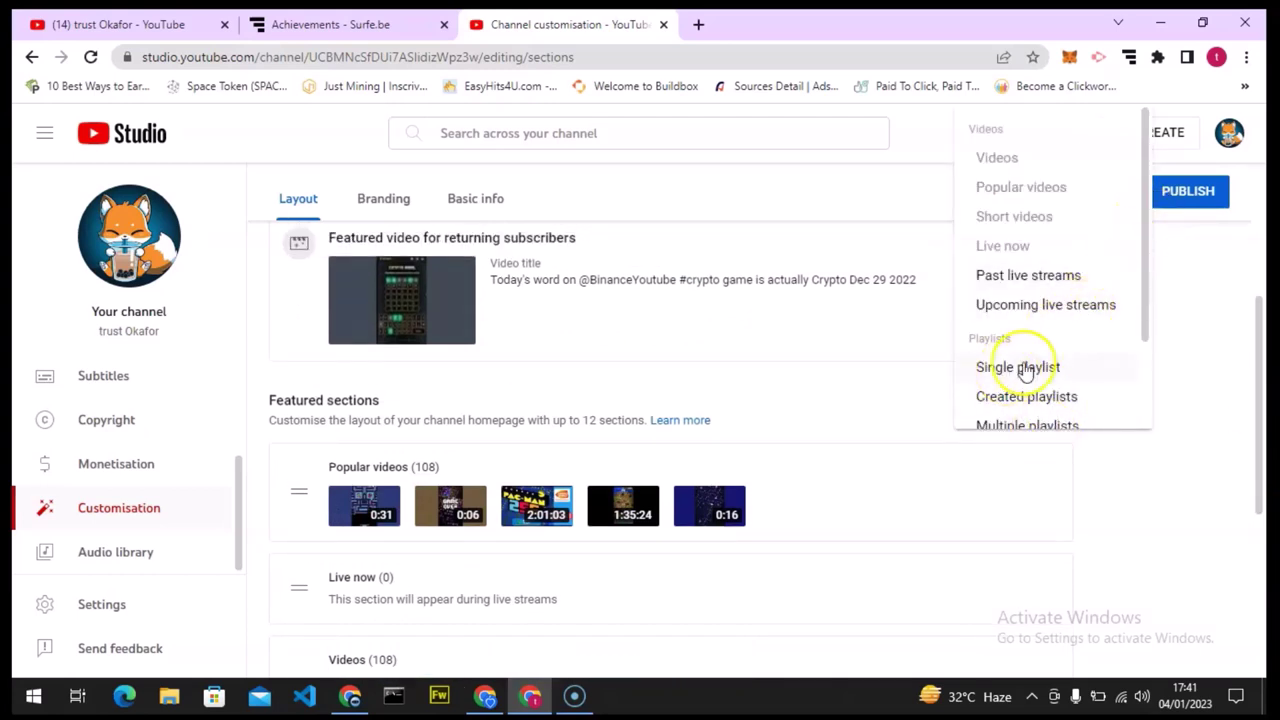
drag(1145, 310, 1143, 340)
scroll(1141, 375, down, 1)
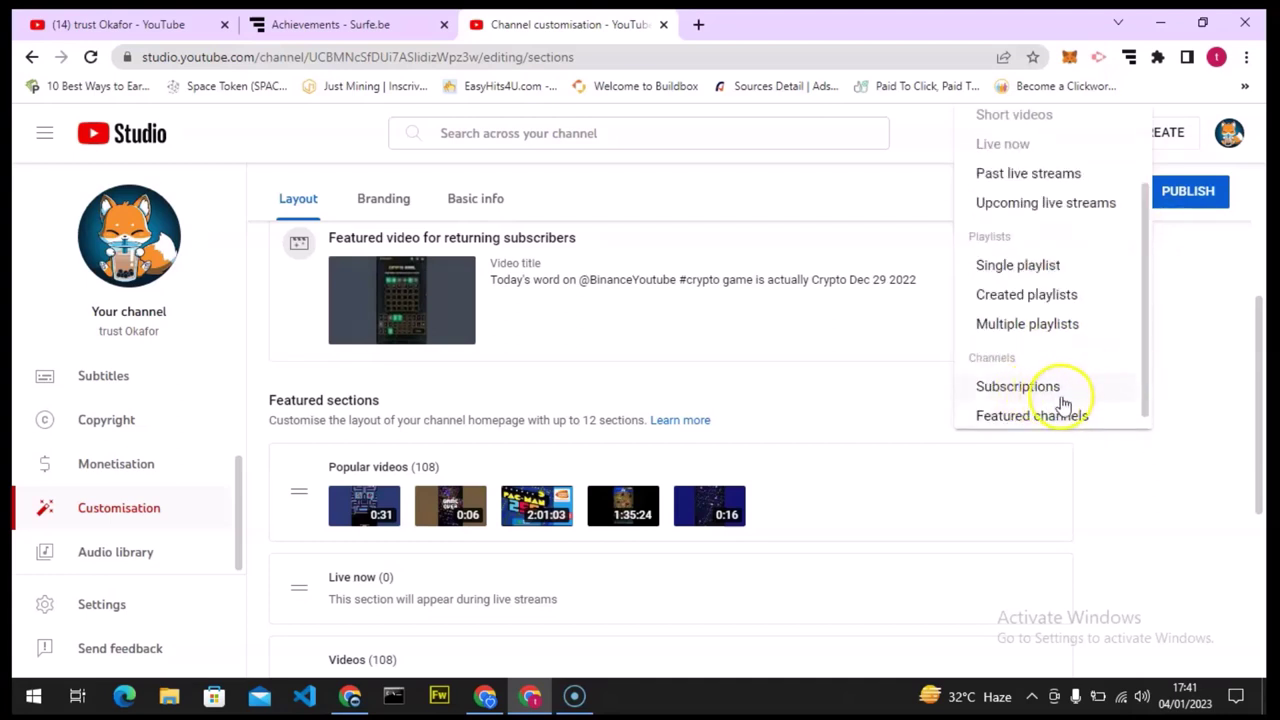
click(1266, 434)
- Move the My Channel featured channels section up to directly below Popular videos and publish the layout changes
drag(1266, 434, 1266, 622)
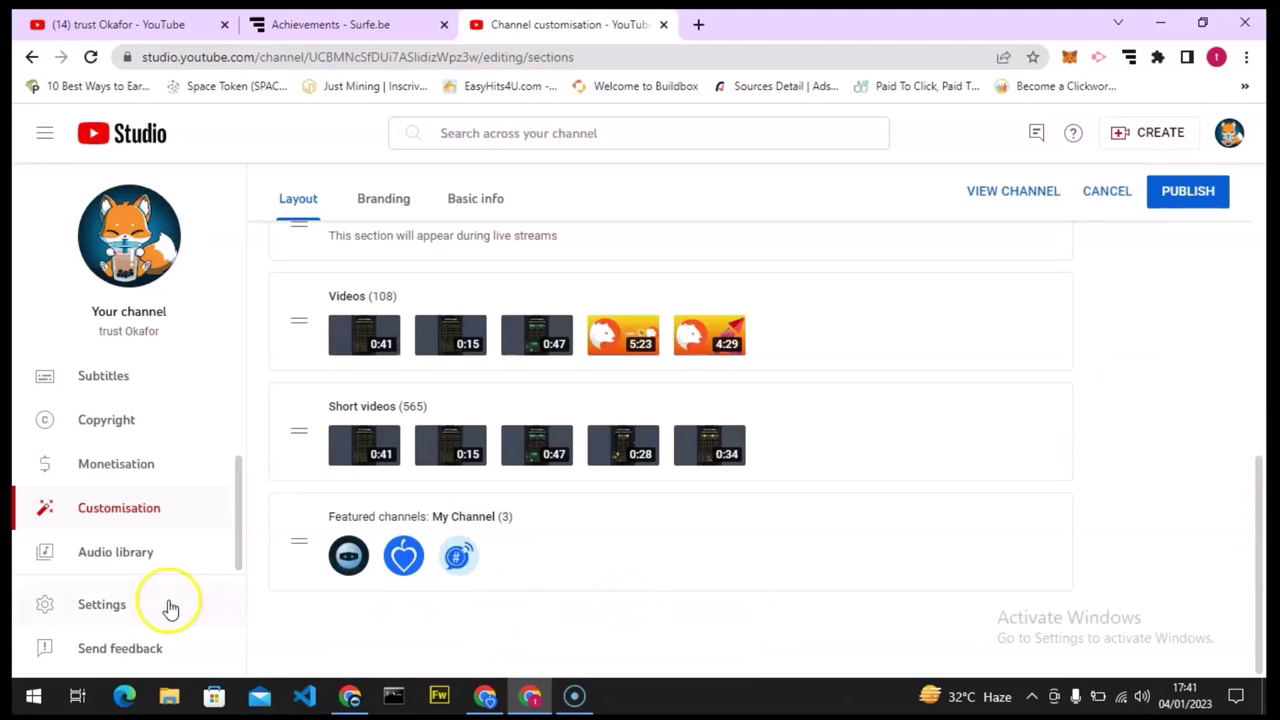
drag(303, 541, 271, 386)
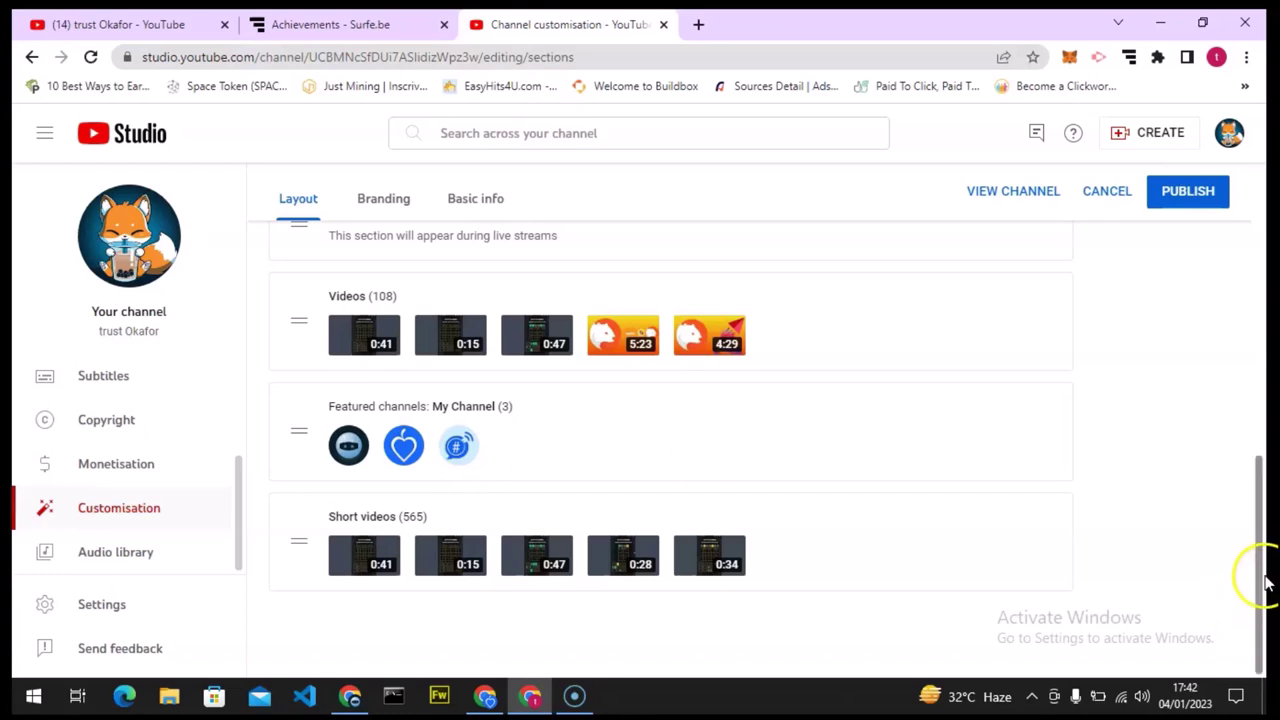
drag(1265, 578, 1256, 481)
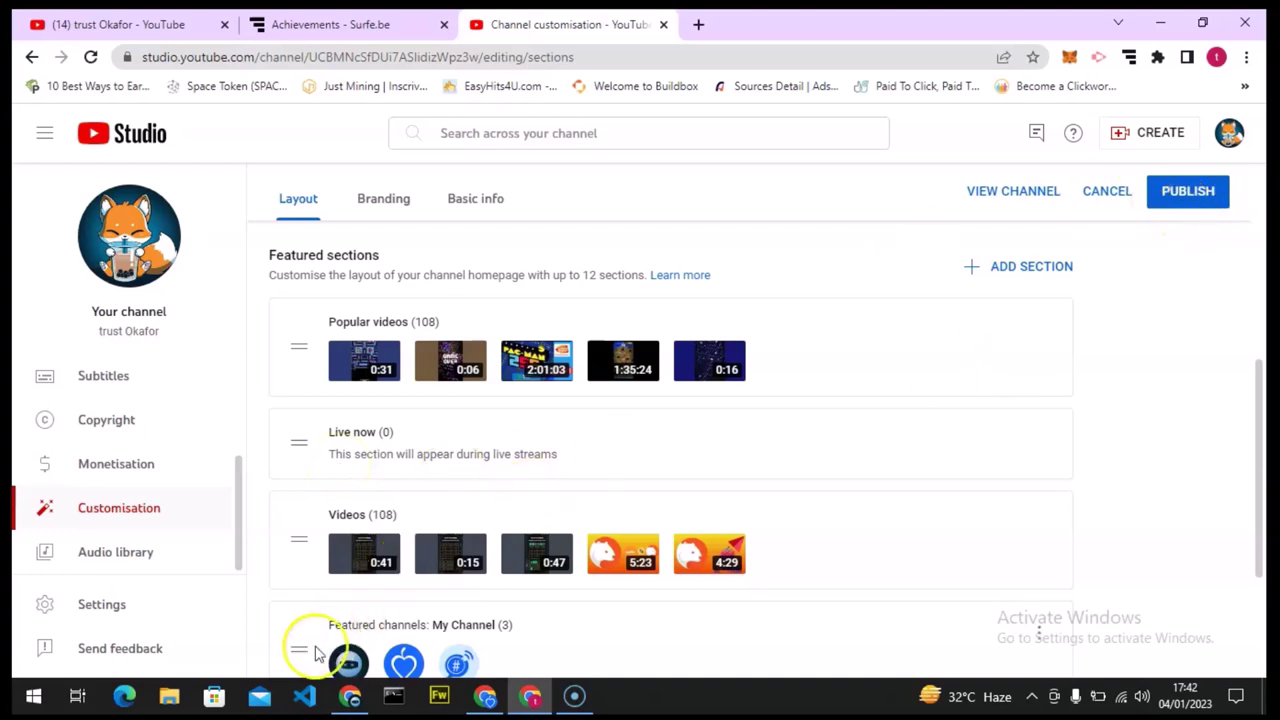
drag(306, 649, 306, 409)
key(super+Tab)
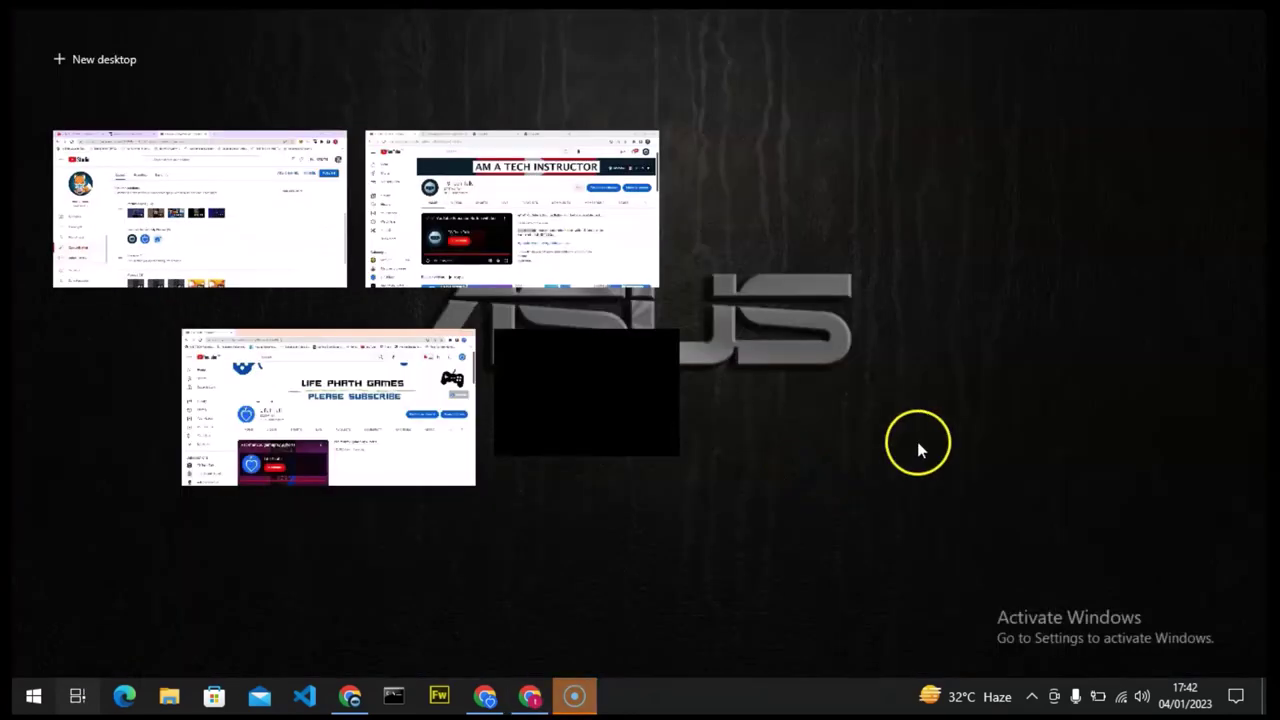
click(290, 253)
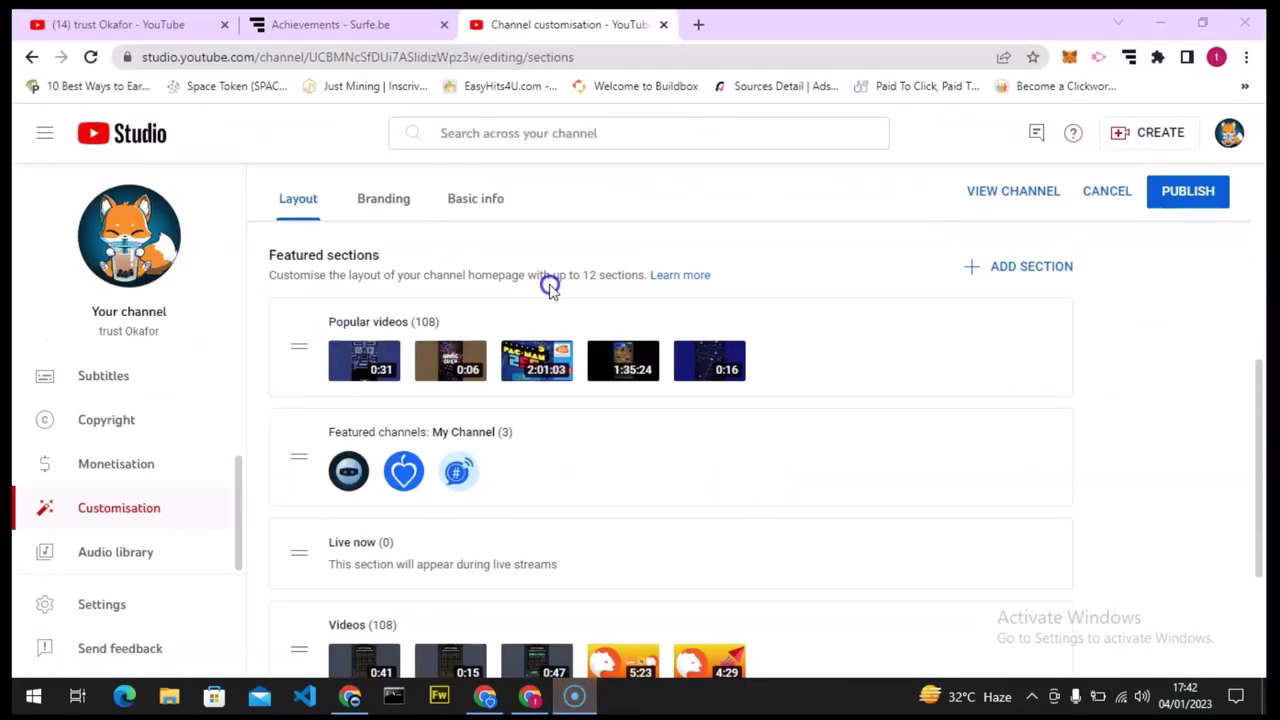
click(1190, 192)
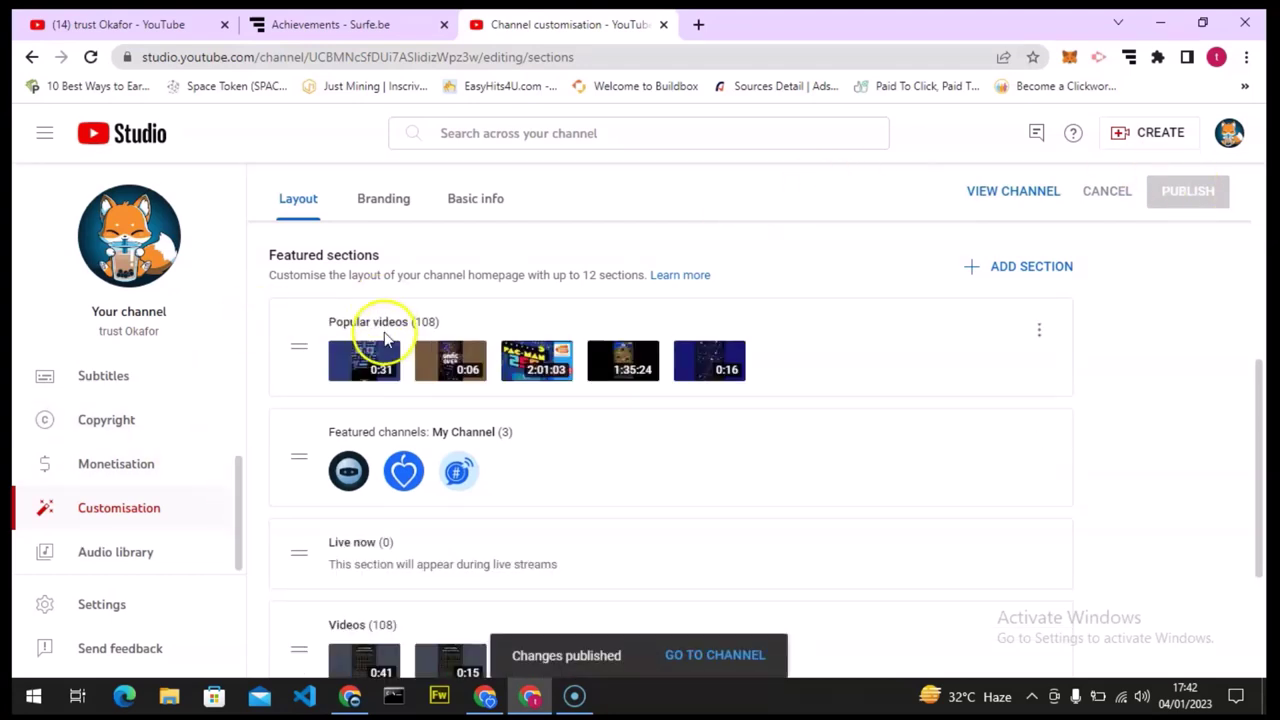
- Open the details of the trailer video "7 Letters Binance wodl Game play 7/7 for the week" from the channel's content list
drag(1258, 366, 1265, 198)
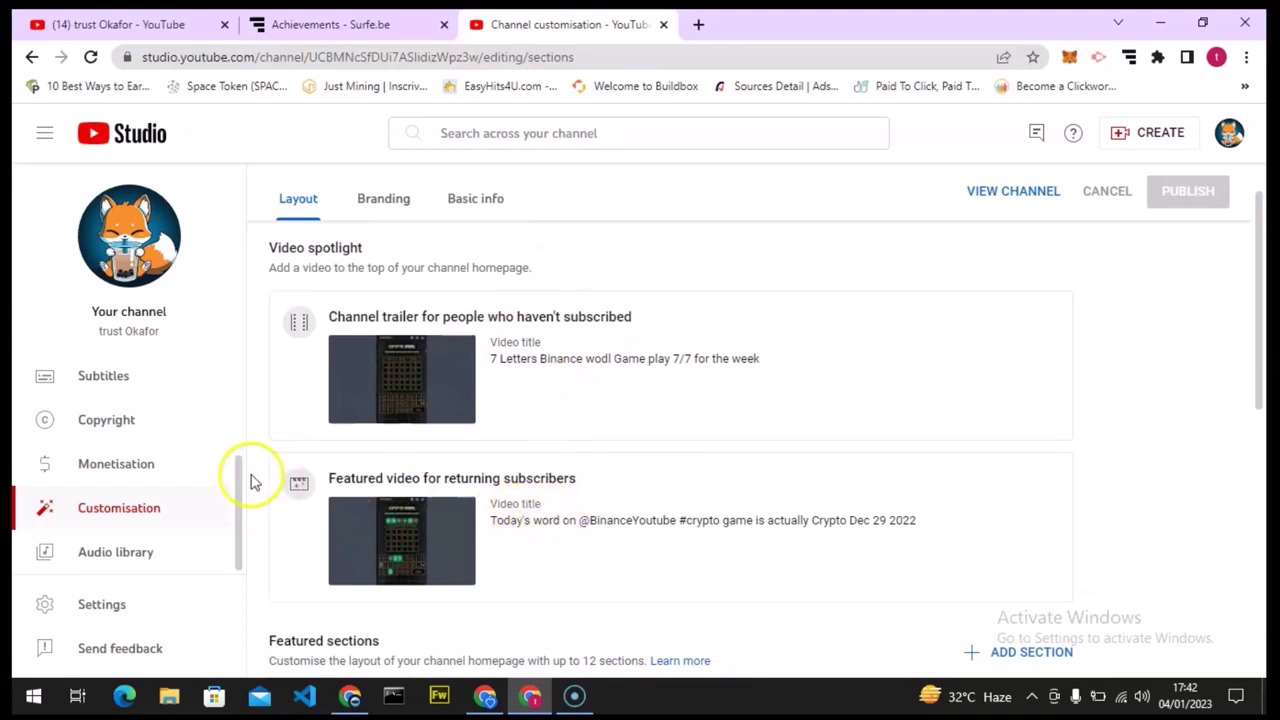
drag(240, 491, 237, 369)
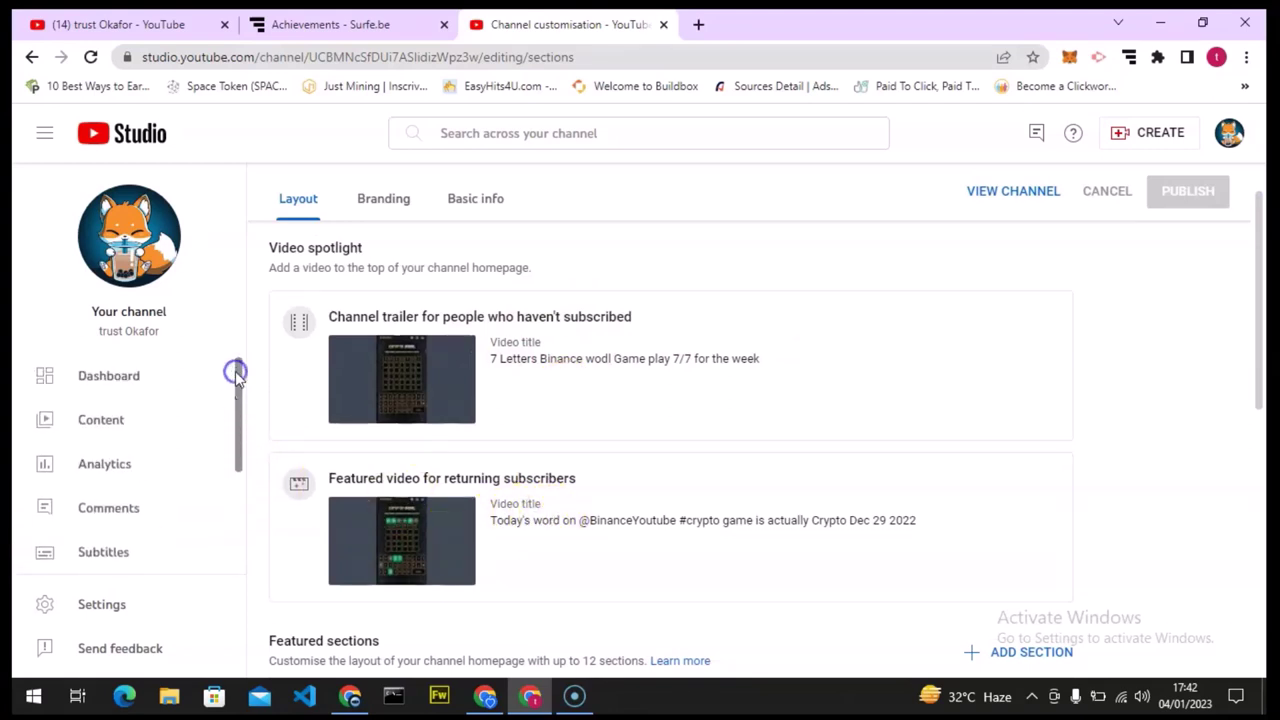
click(123, 419)
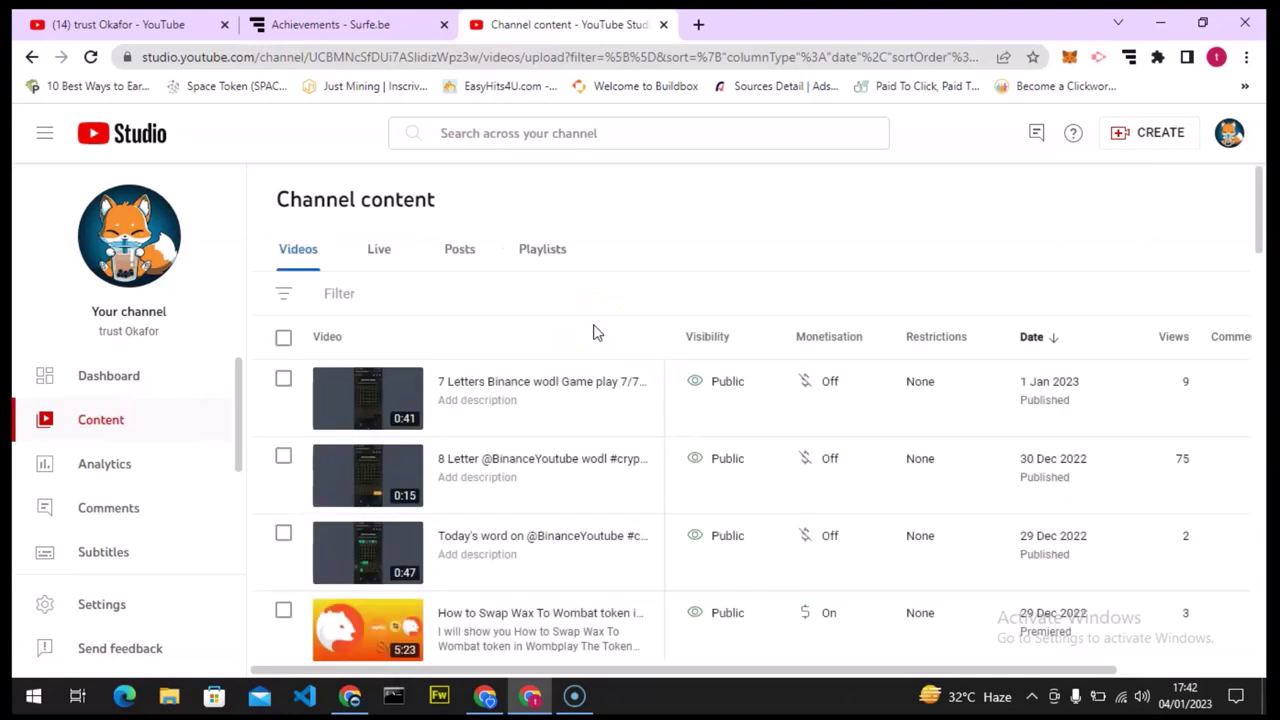
click(447, 415)
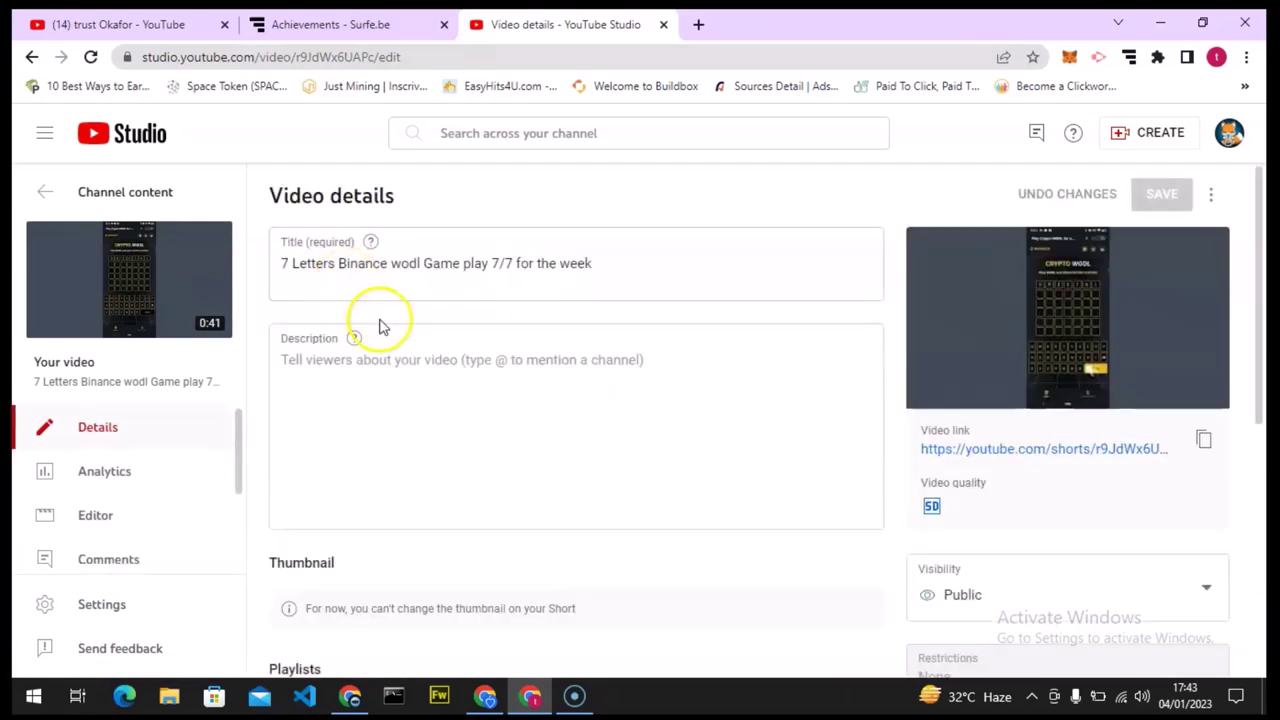
- Replace the trailer video's title with "Welcome to", the channel owner's full name and "Channel"
click(624, 273)
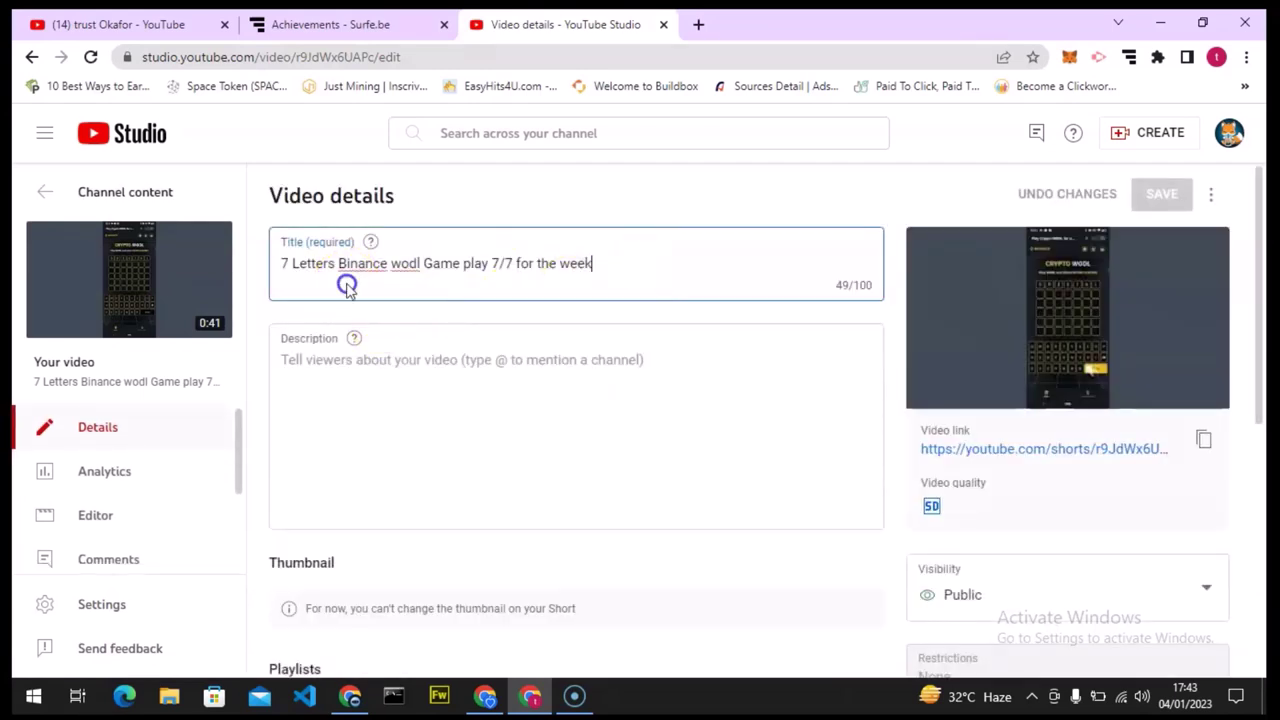
triple_click(279, 261)
text(Welcome to Trust Okafor Channel)
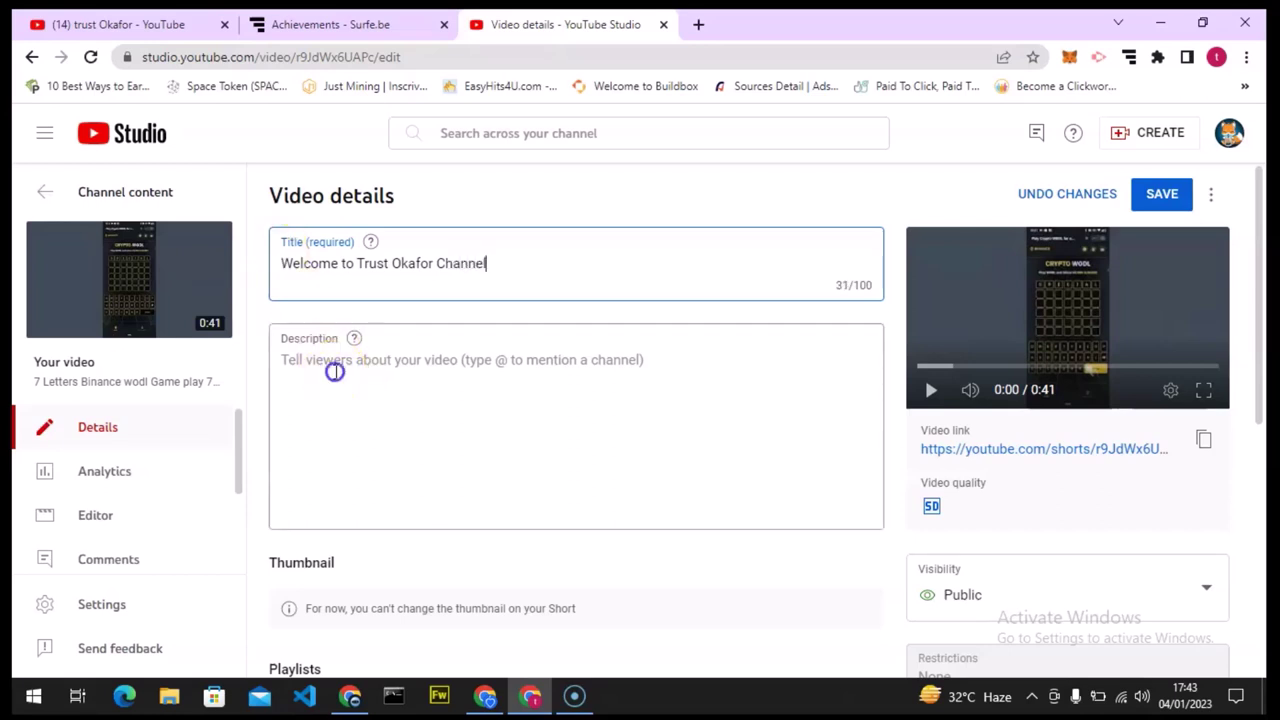
- Write a description about earning money online with little or no efforts, crypto videos, growing your Crypto and the latest web technologies, correcting the misspelled "technologies"
click(334, 371)
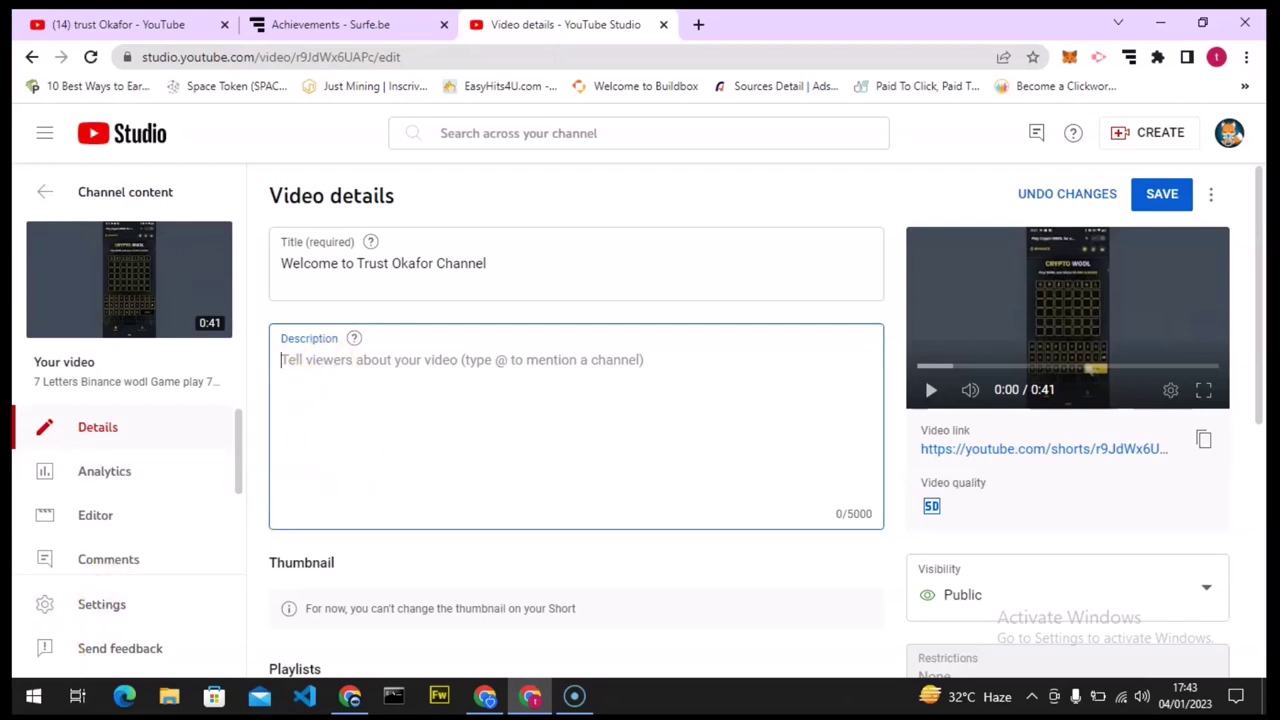
text(I make contents that will help you earn money online with little or no efforts, i also make crypto based videos and how you can grow your Crypto and use the latest web techologies)
double_click(755, 382)
right_click(755, 382)
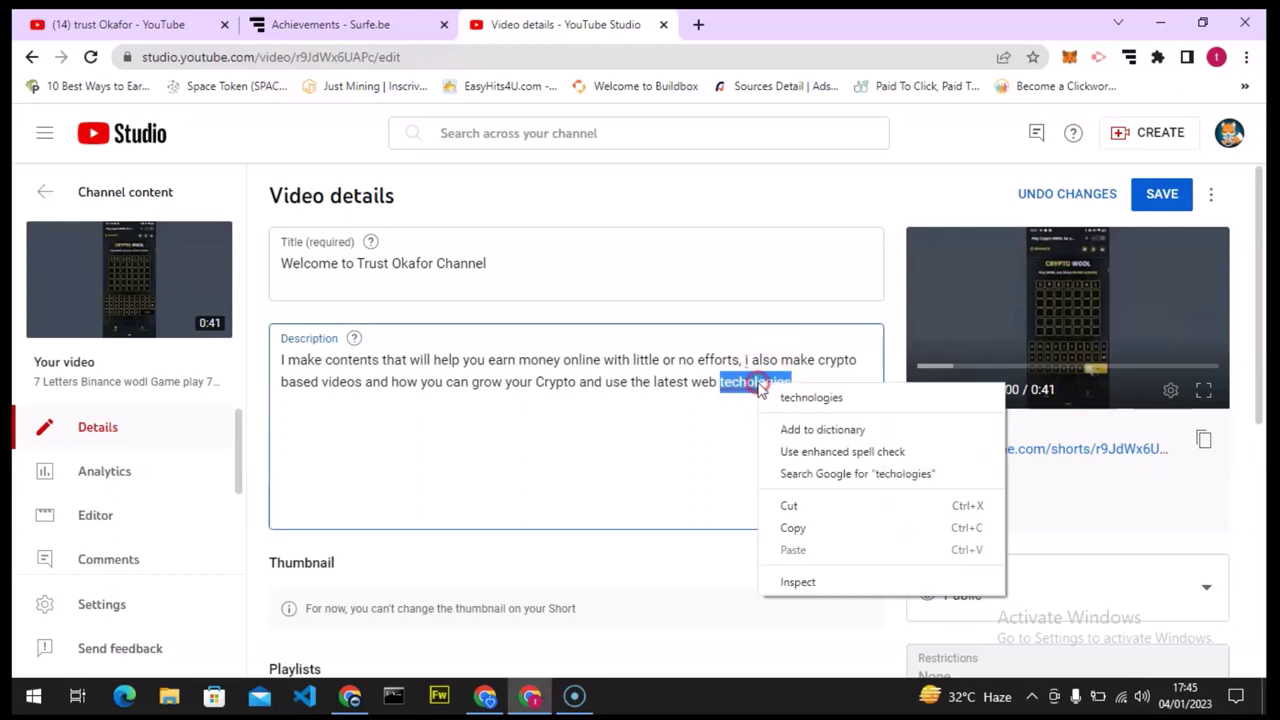
click(812, 398)
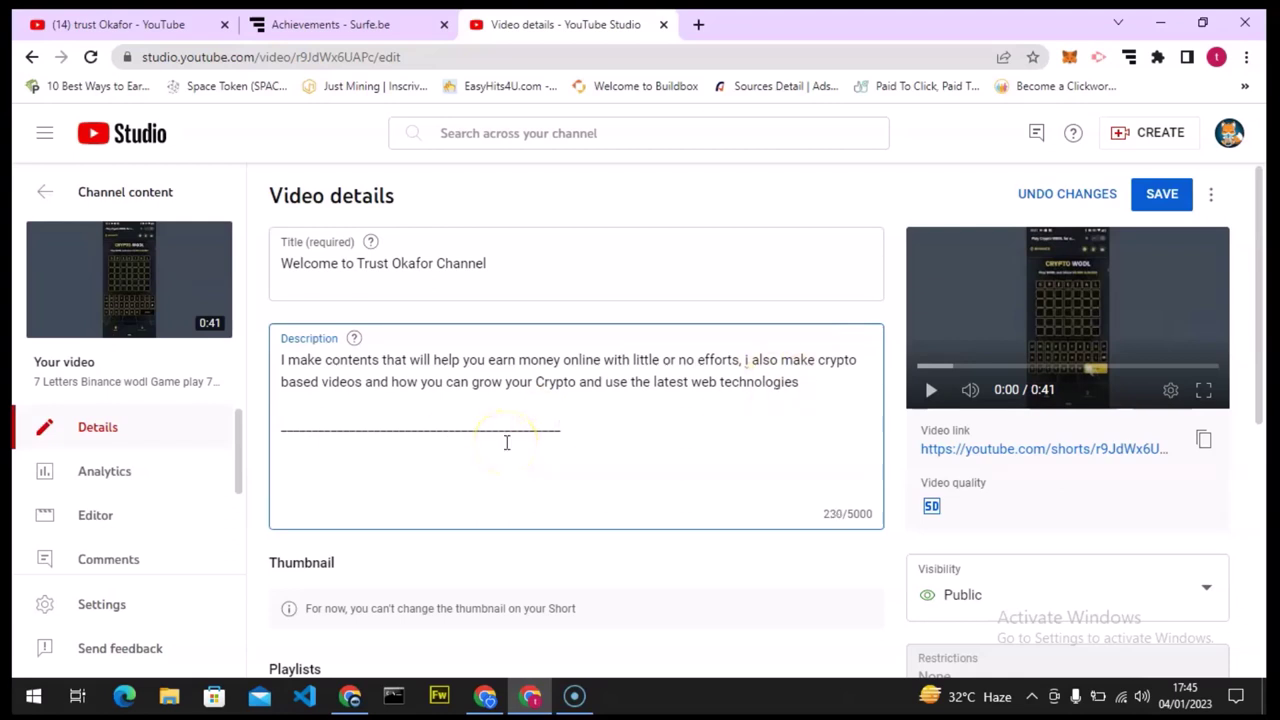
- Add the hashtags #crypto and #makemoneyonline below an underscore separator line in the description and save the video details
text(#cry)
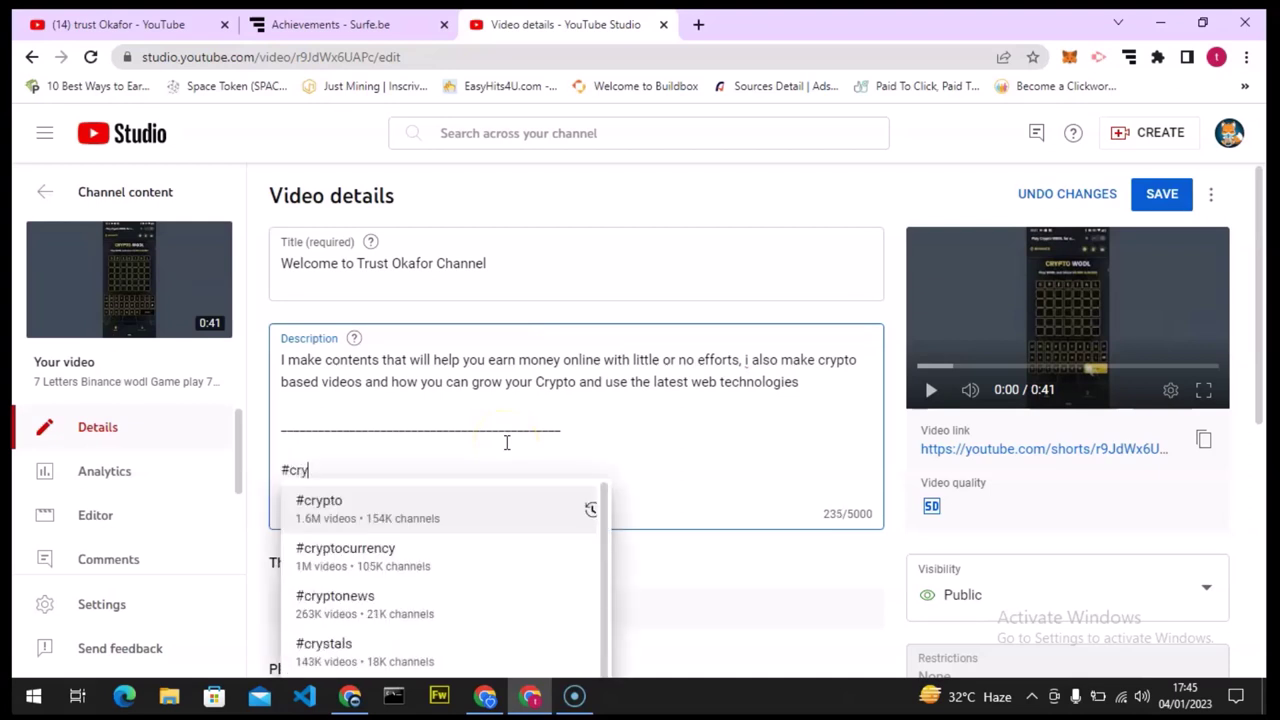
key(Return)
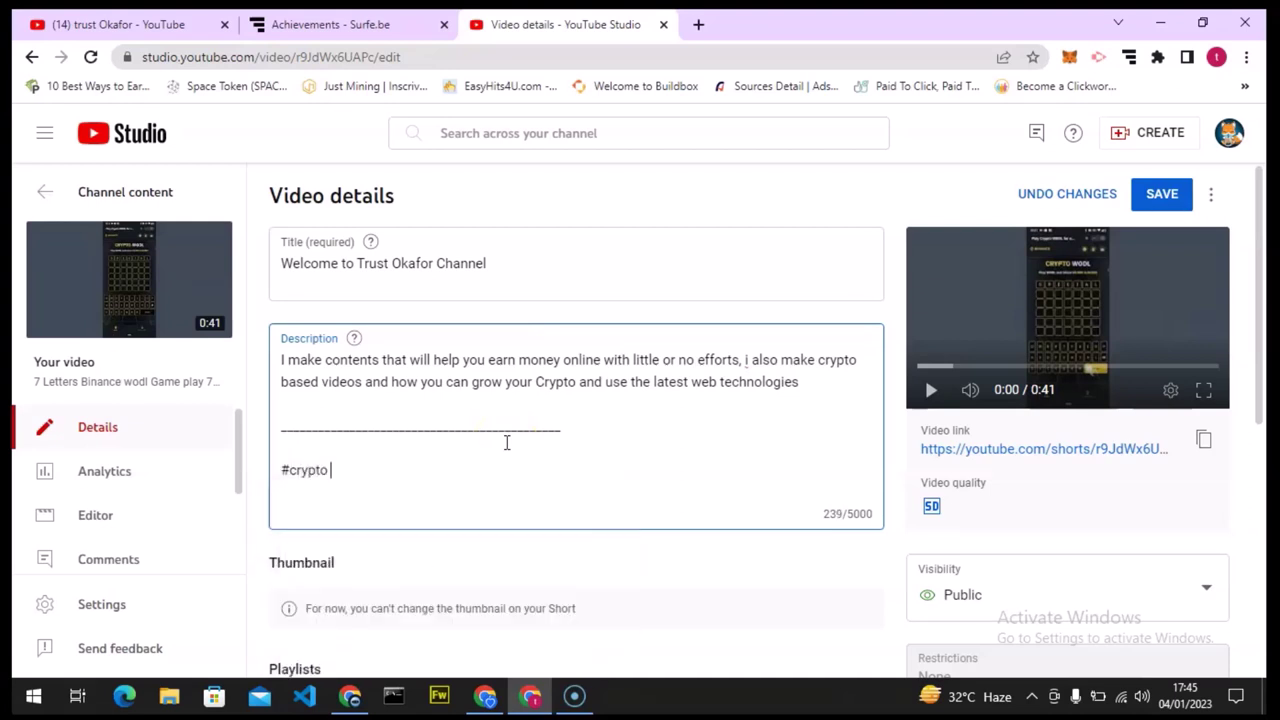
text(#)
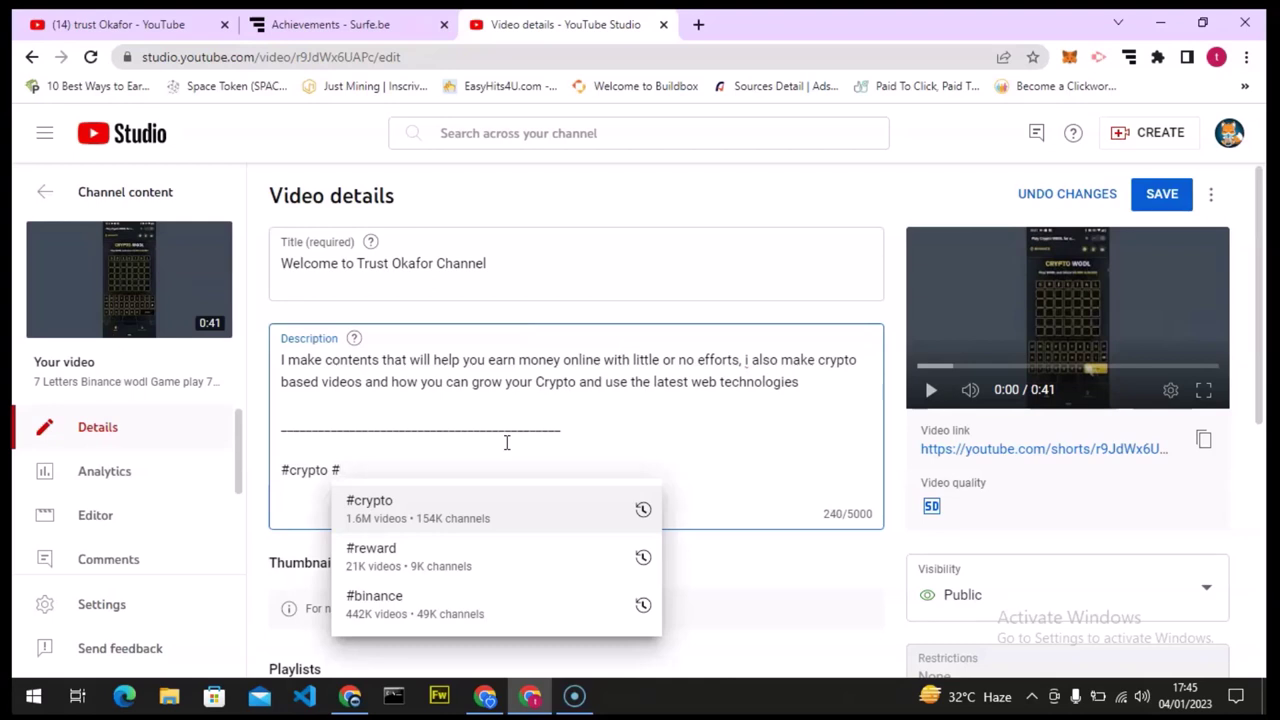
text(makeMoney)
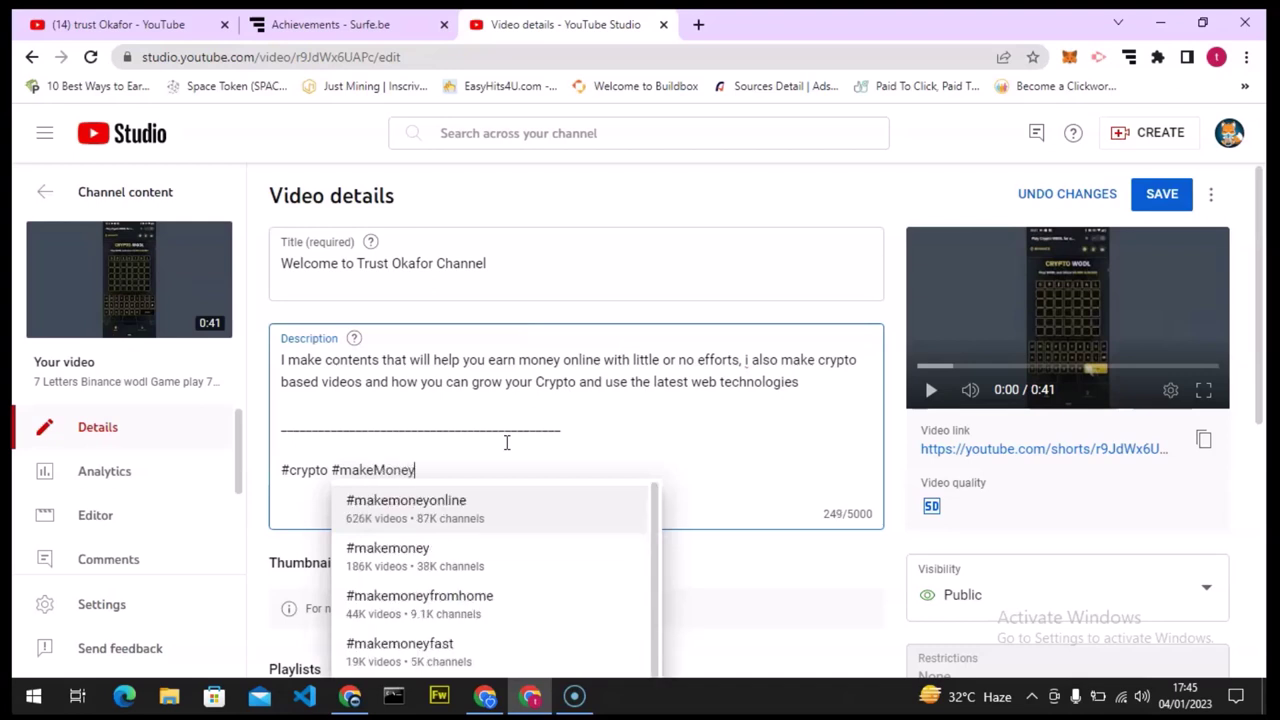
key(Return)
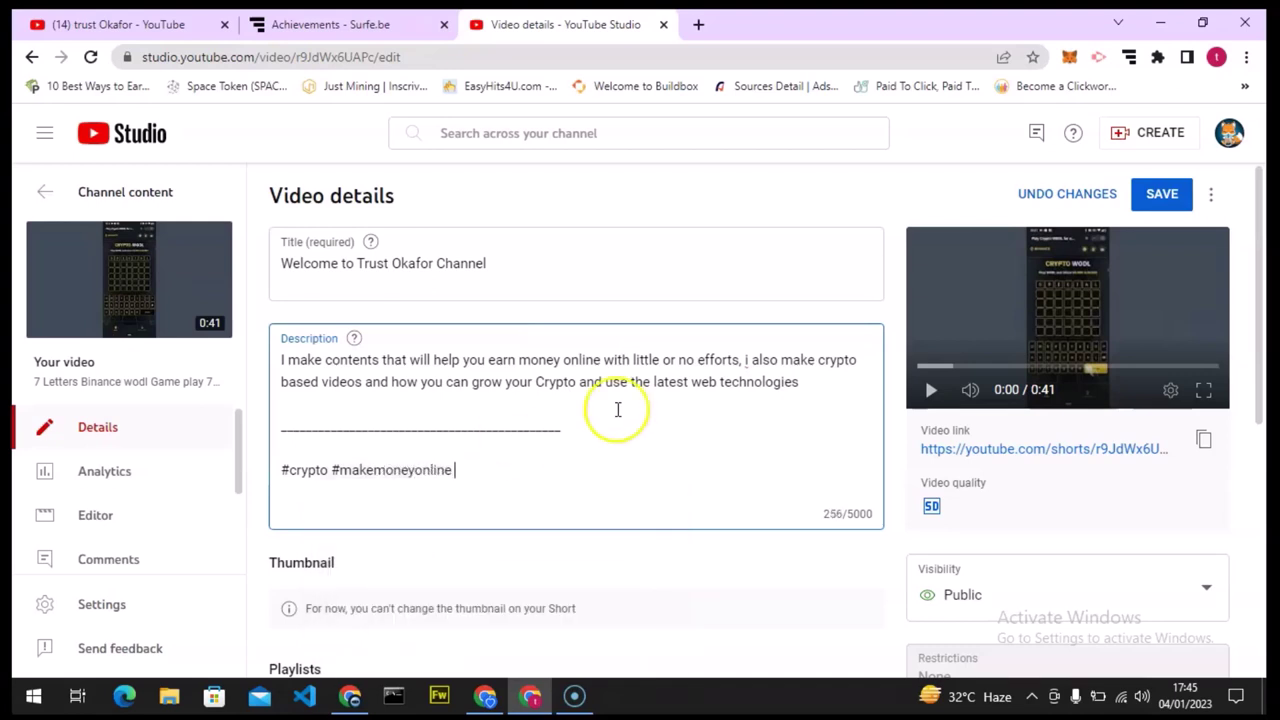
click(1177, 203)
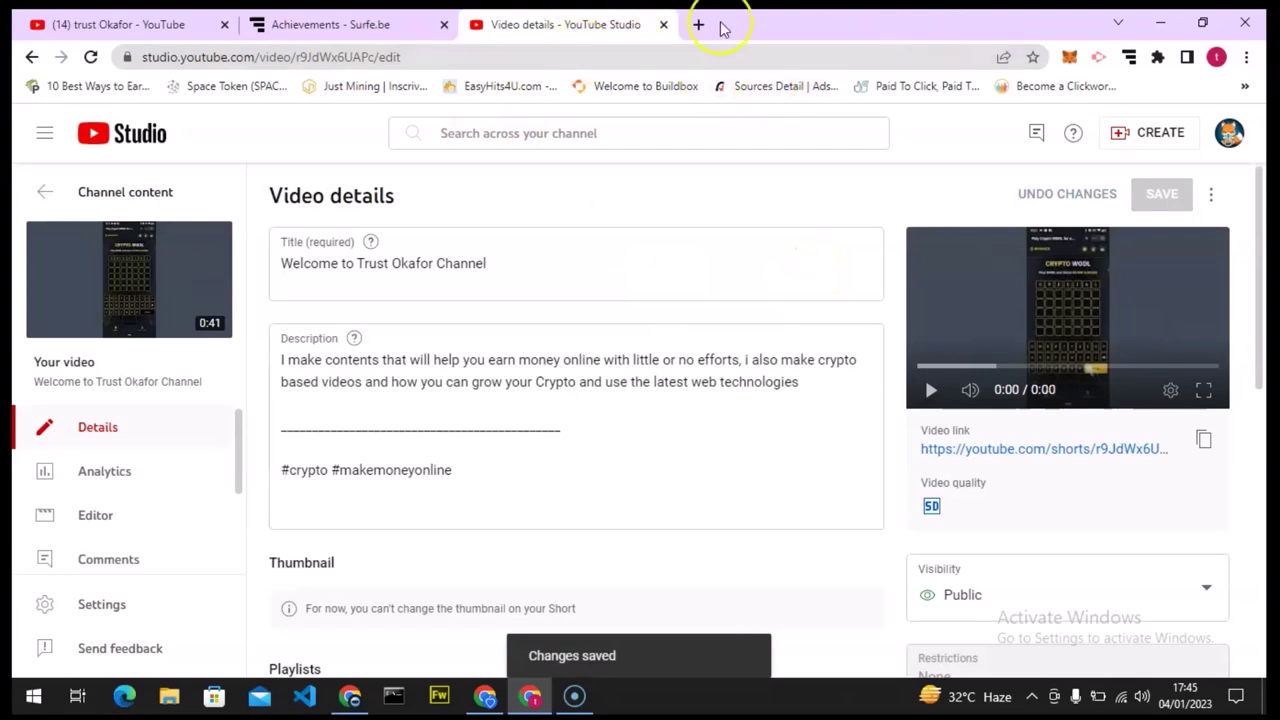
- Go to youtube.com, open your own channel page and pause the trailer playing on its homepage
click(560, 62)
text(youtube.com)
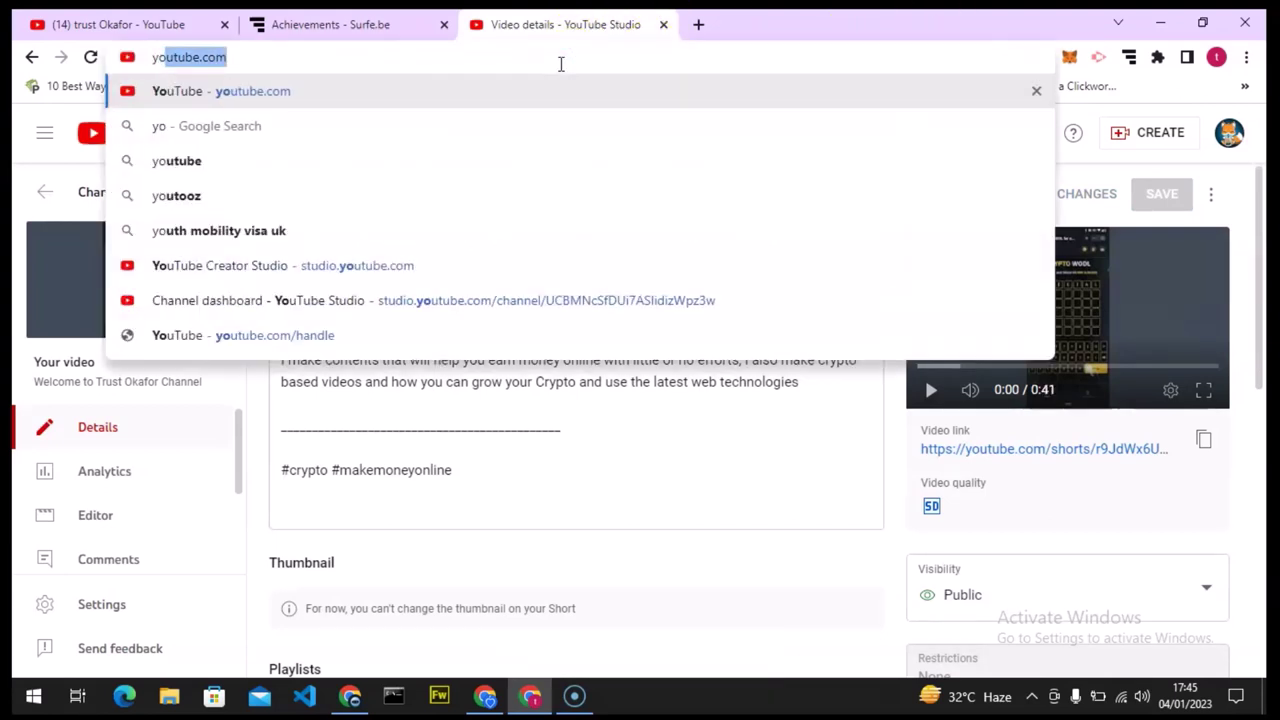
key(Return)
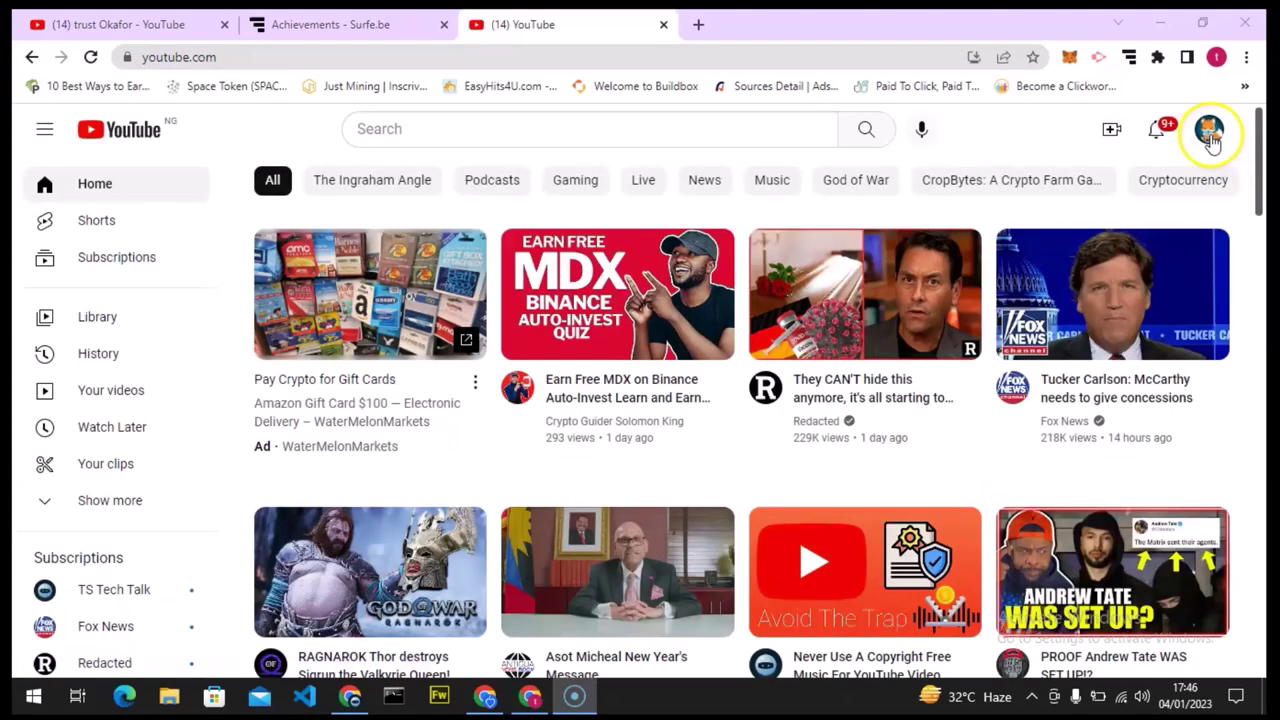
click(1210, 138)
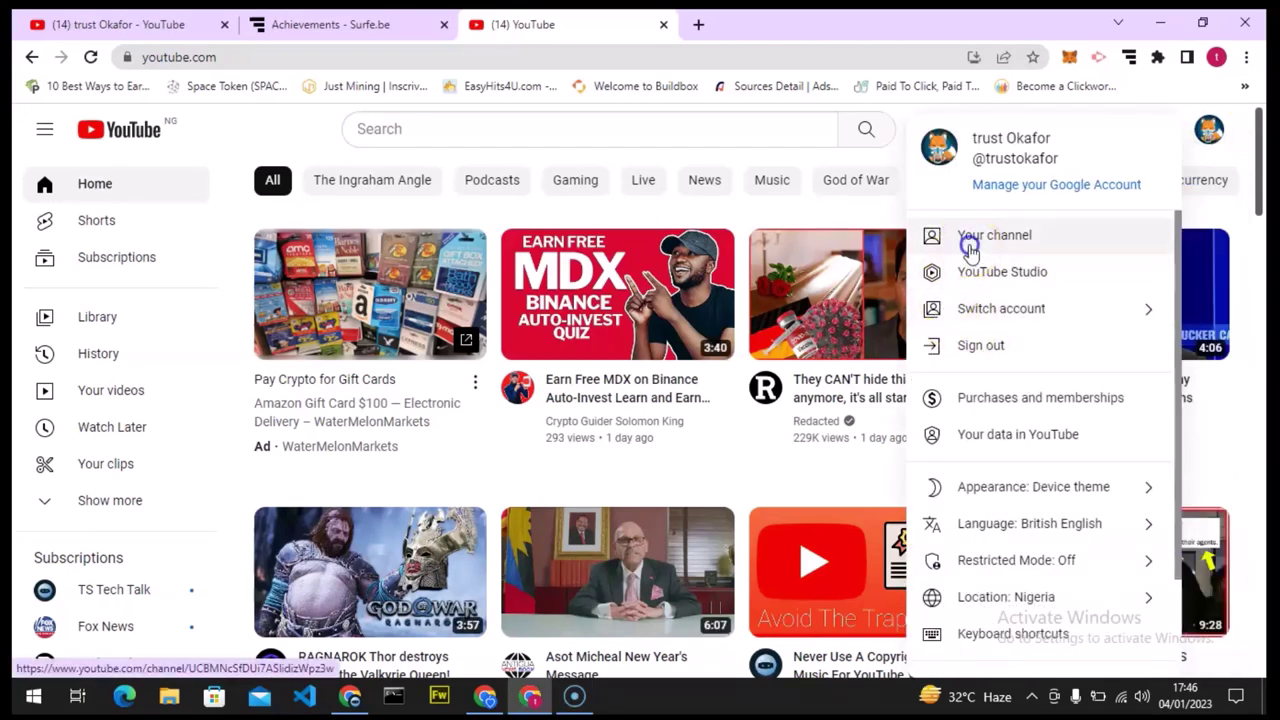
click(968, 240)
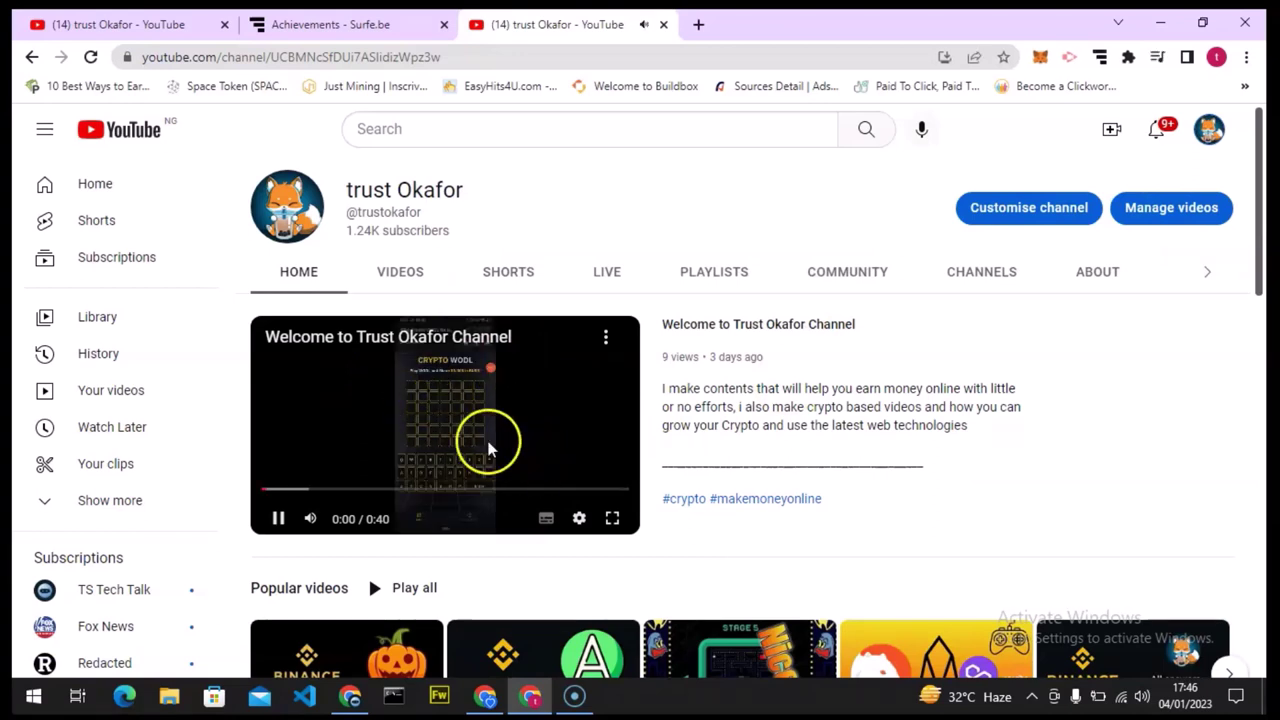
click(278, 520)
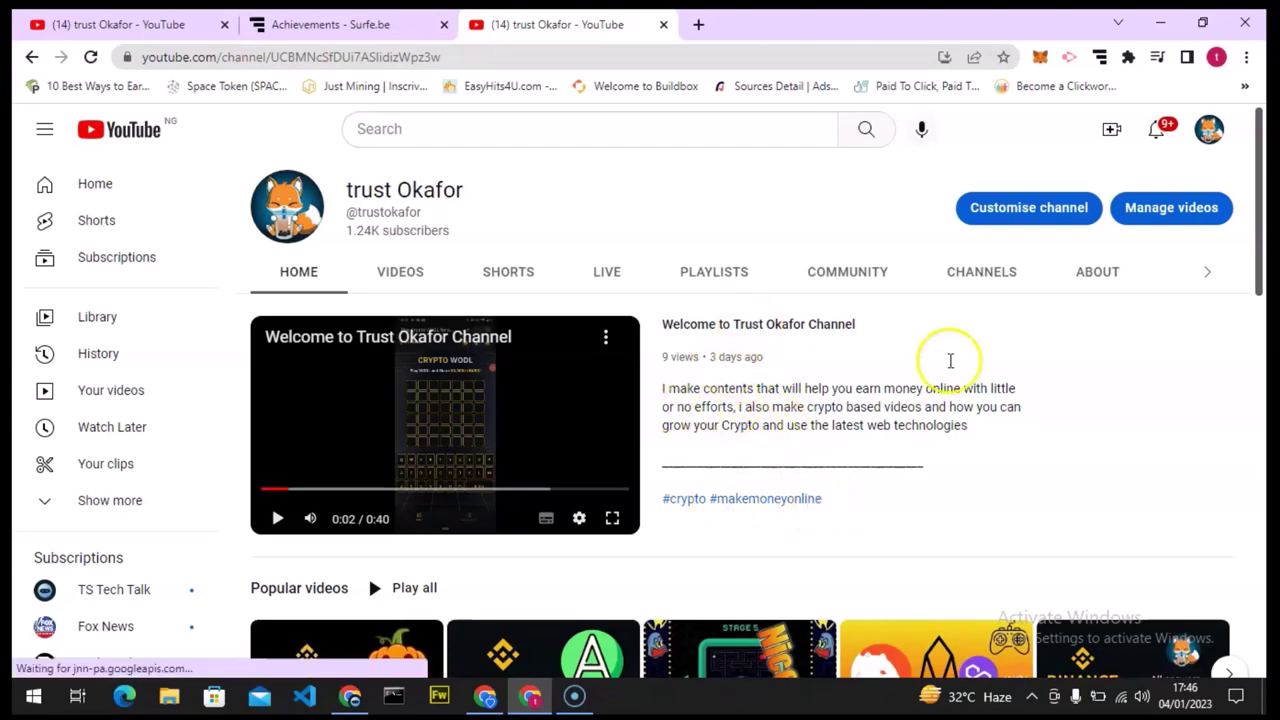
- Examine the order of the featured sections on the channel homepage, from Popular videos down to Shorts, and return to the trailer
drag(1262, 280, 1265, 365)
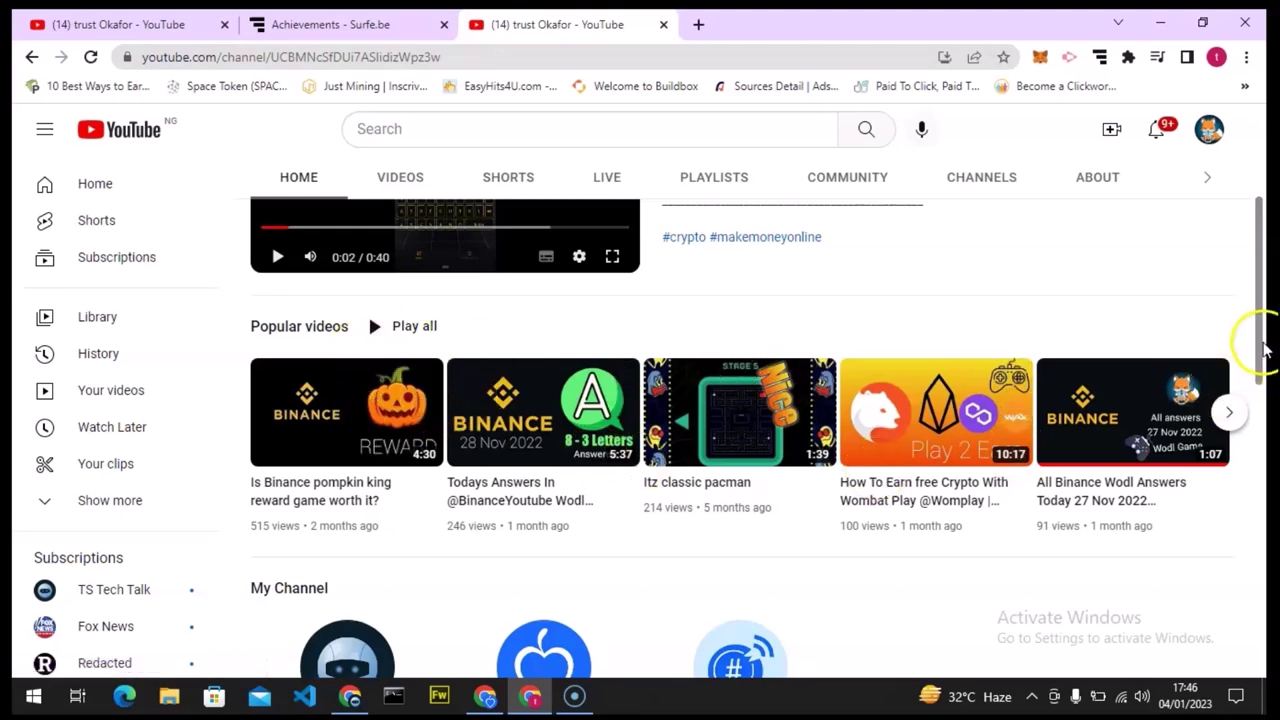
drag(1262, 346, 1265, 455)
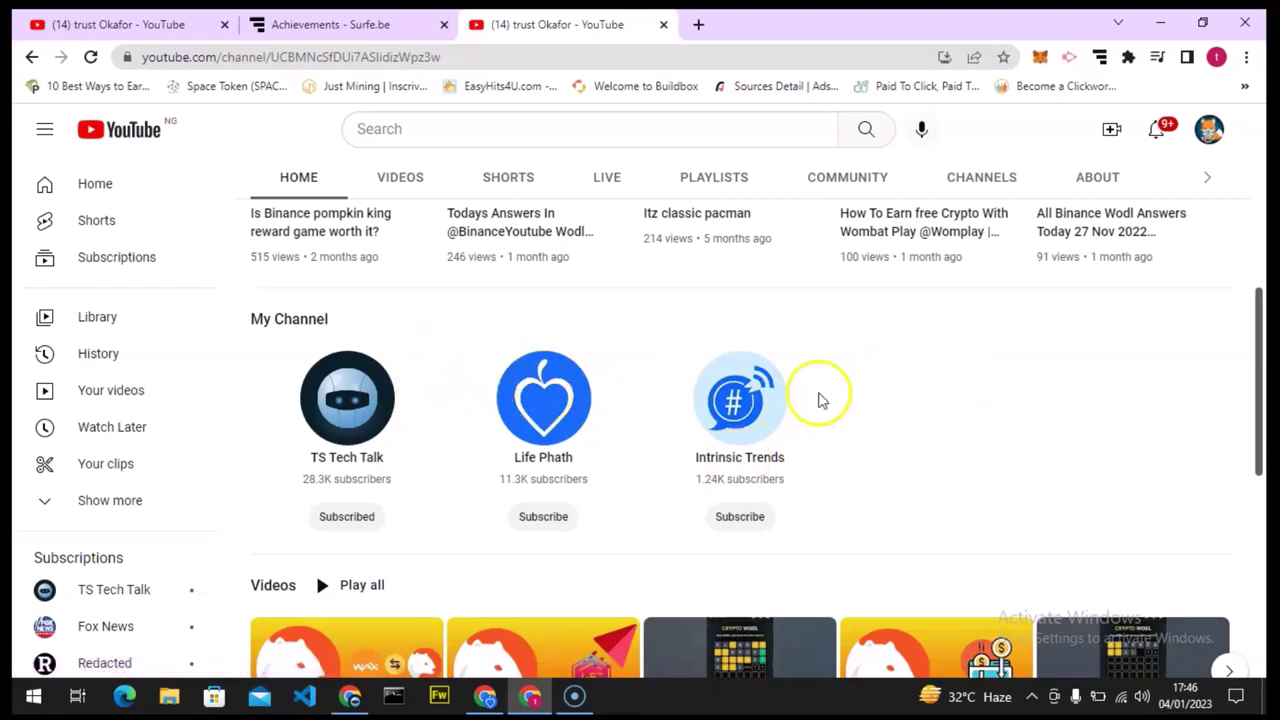
drag(1265, 382, 1265, 500)
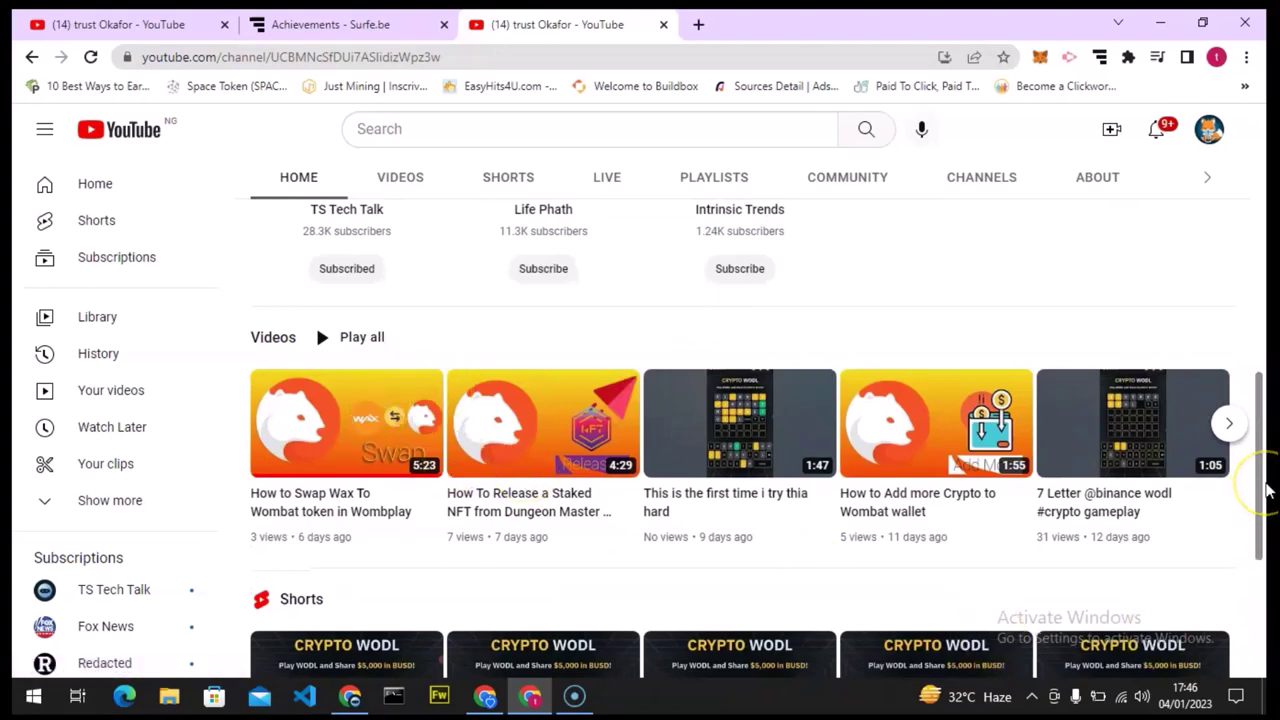
drag(1265, 490, 1265, 212)
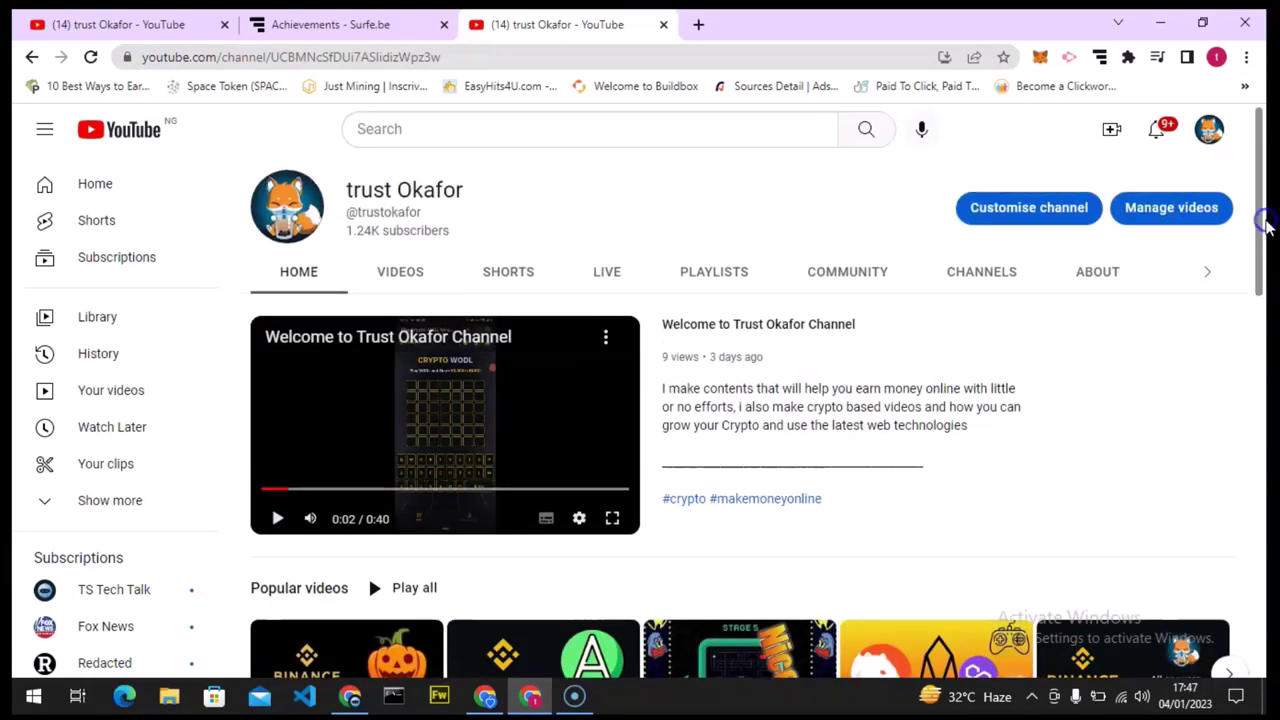